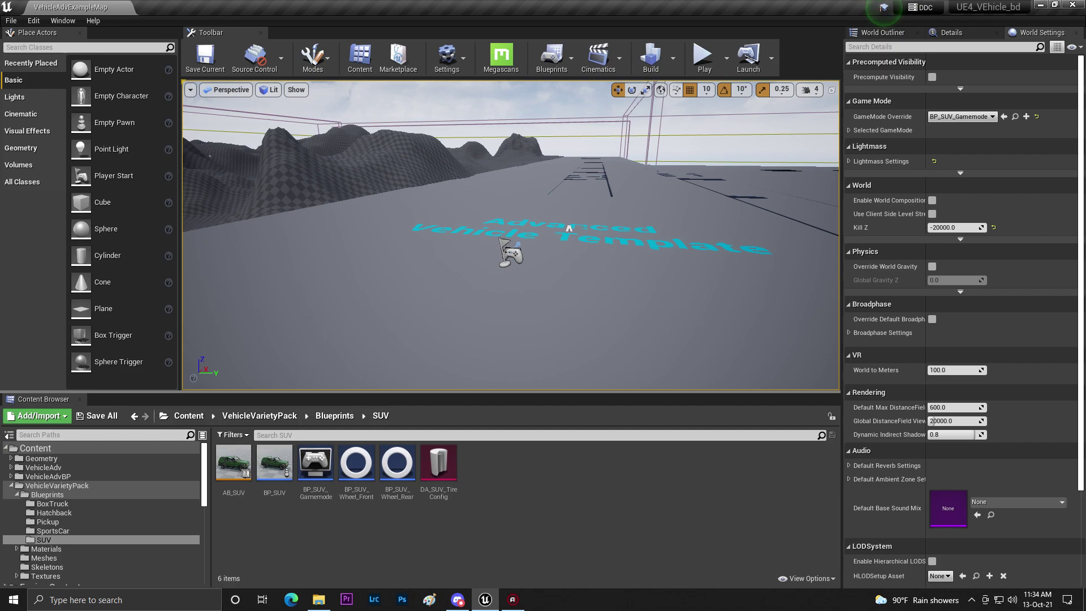
Step: Test-drive the SUV around the level, then stop play and return to editing
{"action": "left_click", "coordinate": [702, 56]}
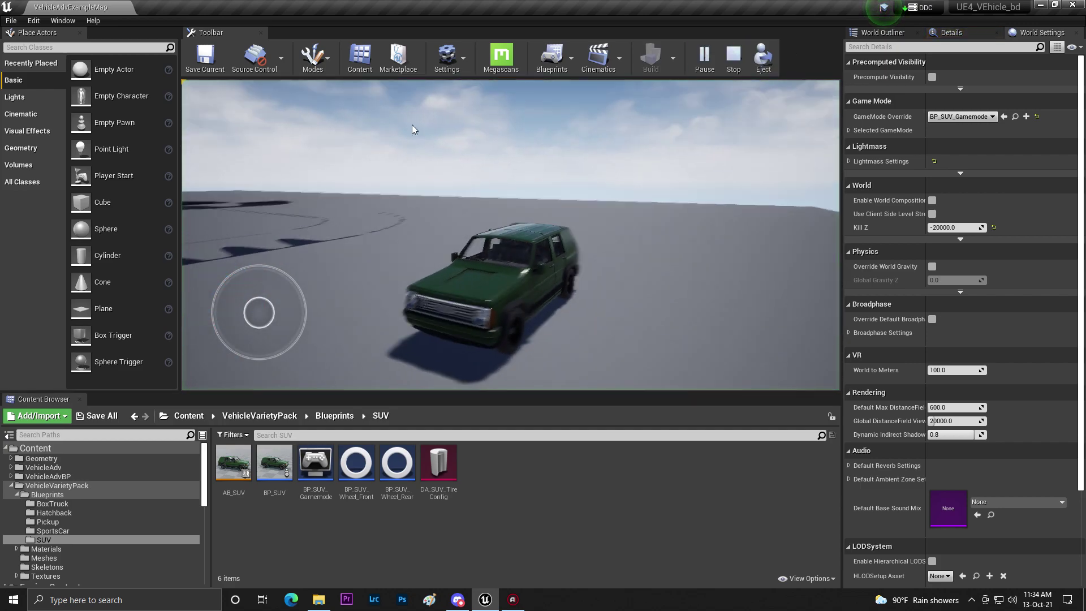
{"action": "left_click_drag", "start_coordinate": [259, 312], "coordinate": [252, 316]}
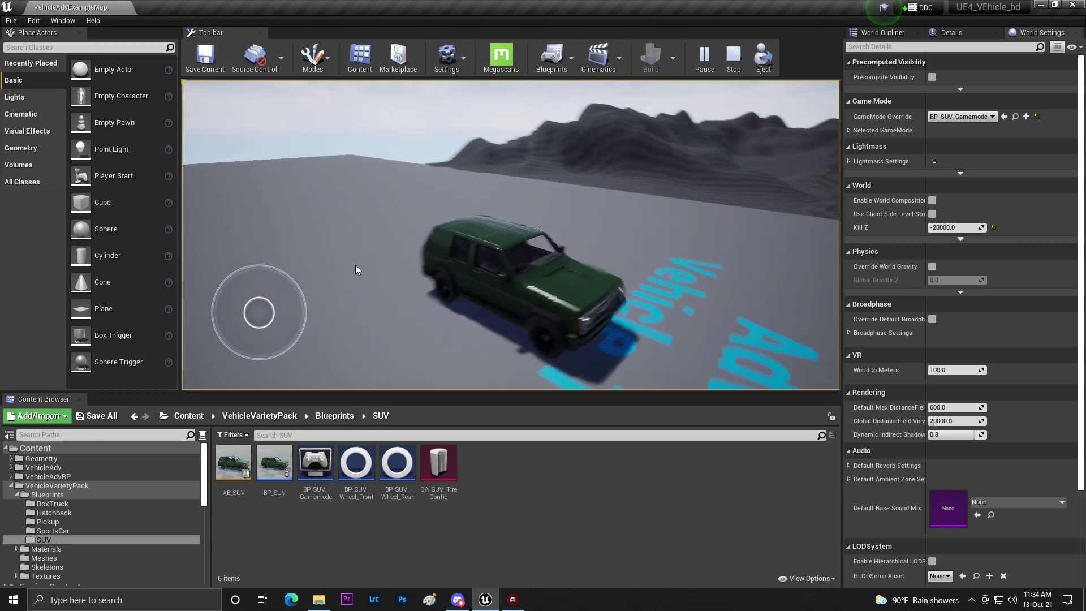
{"action": "key", "text": "Escape"}
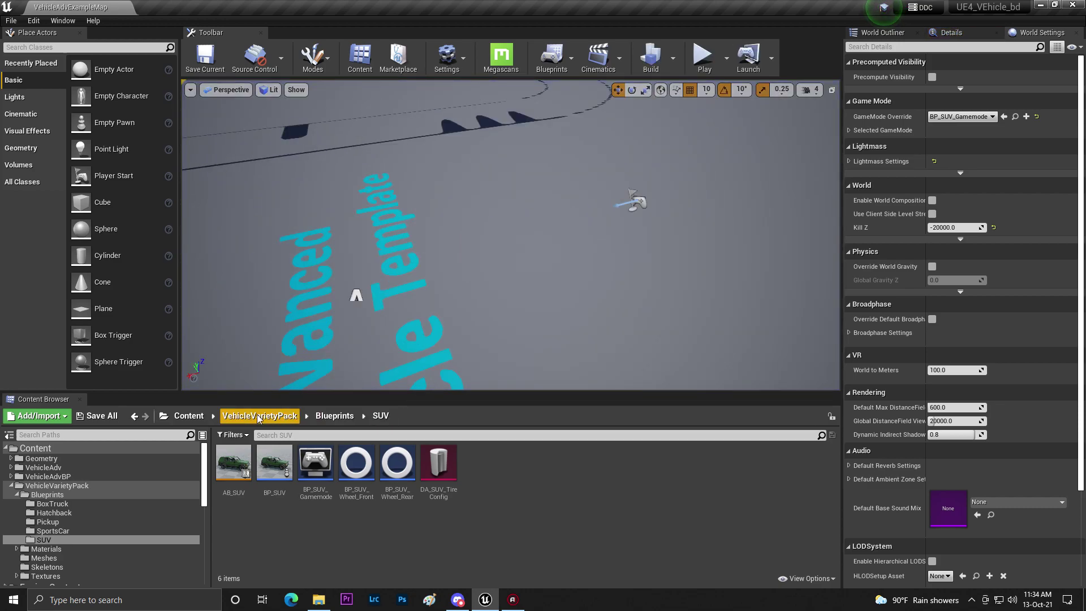
Step: Go from the Content root into the vehicle pack's Textures and then the SUV folder
{"action": "left_click", "coordinate": [189, 416]}
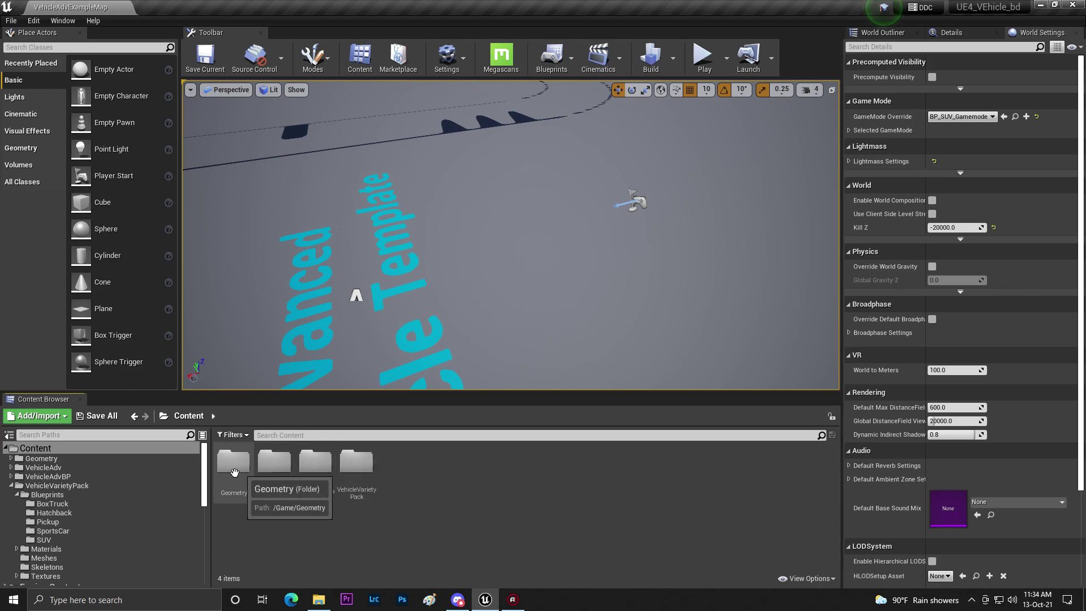
{"action": "scroll", "coordinate": [63, 542], "scroll_direction": "down", "scroll_amount": 2}
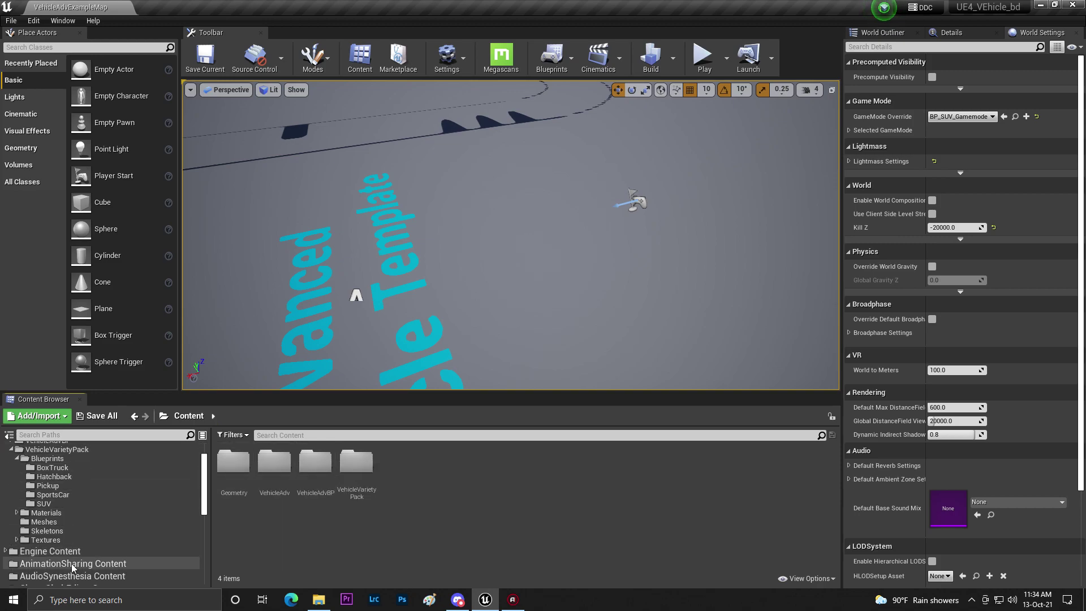
{"action": "left_click", "coordinate": [46, 540]}
{"action": "double_click", "coordinate": [397, 461]}
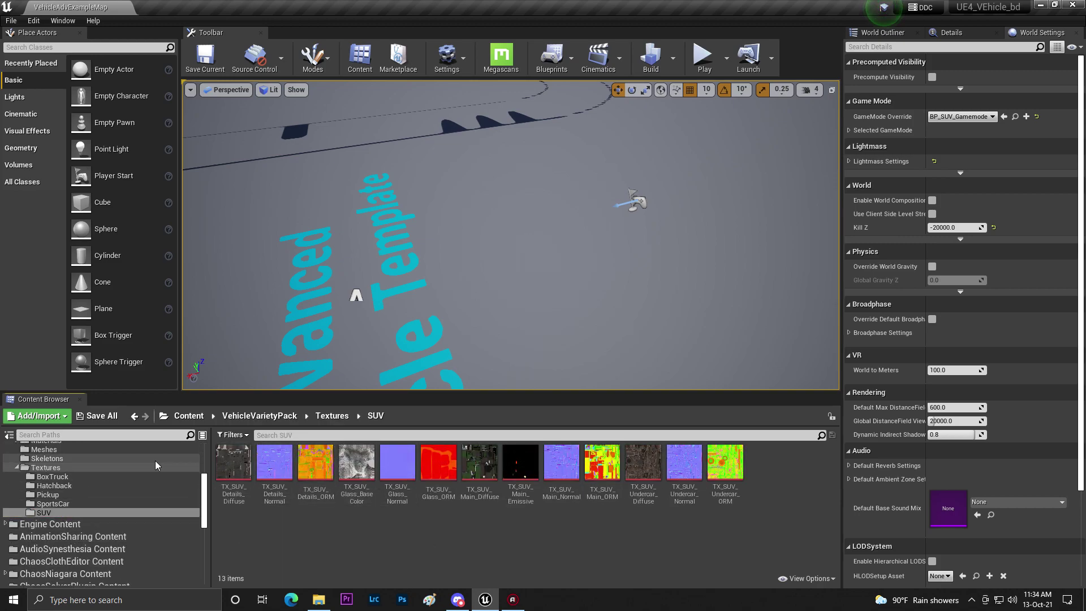
Step: Select the SUV textures and inspect TX_SUV_Main_ORM in the texture editor before closing it
{"action": "left_click", "coordinate": [233, 462]}
{"action": "left_click", "coordinate": [734, 464]}
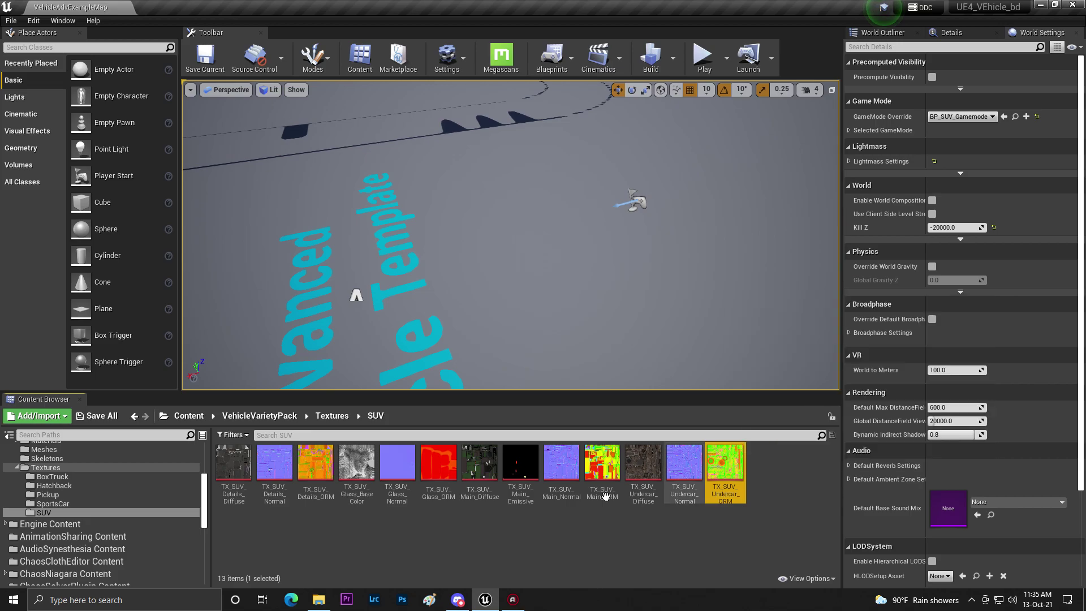
{"action": "key", "text": "ctrl+a"}
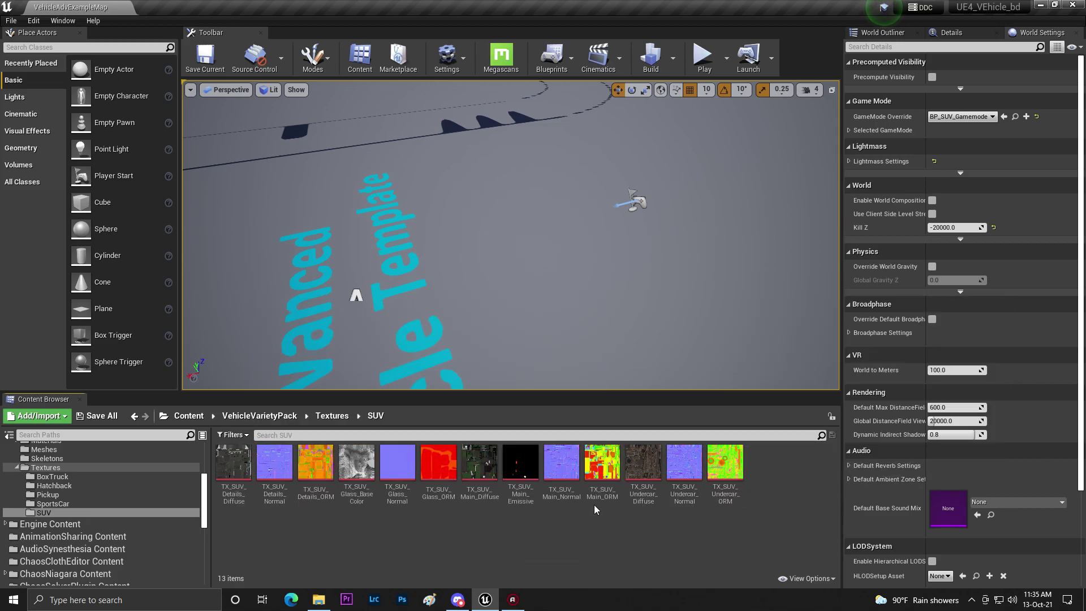
{"action": "double_click", "coordinate": [601, 462]}
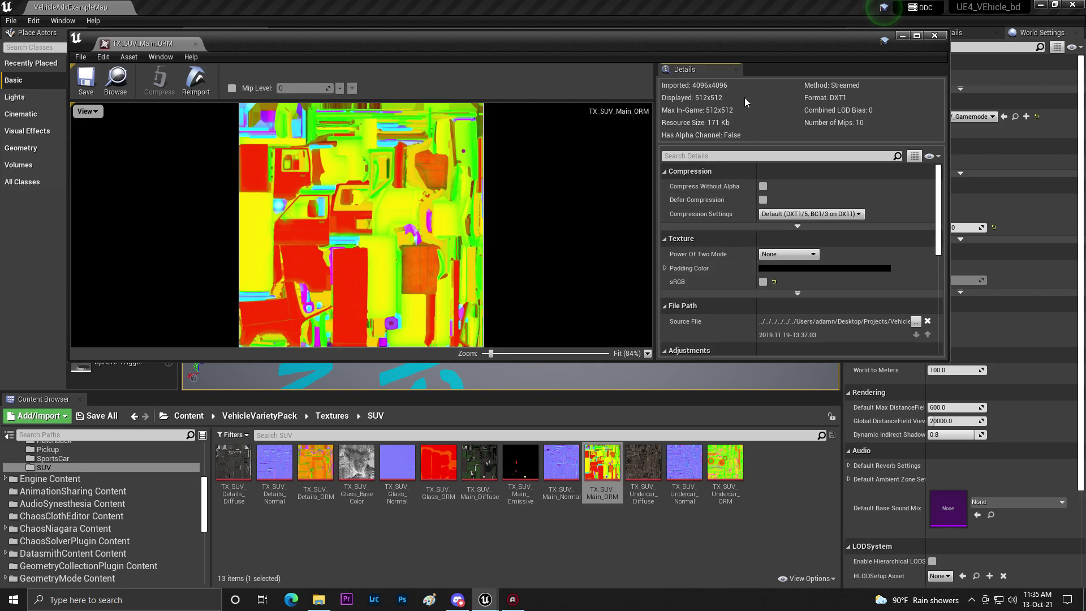
{"action": "left_click", "coordinate": [934, 35]}
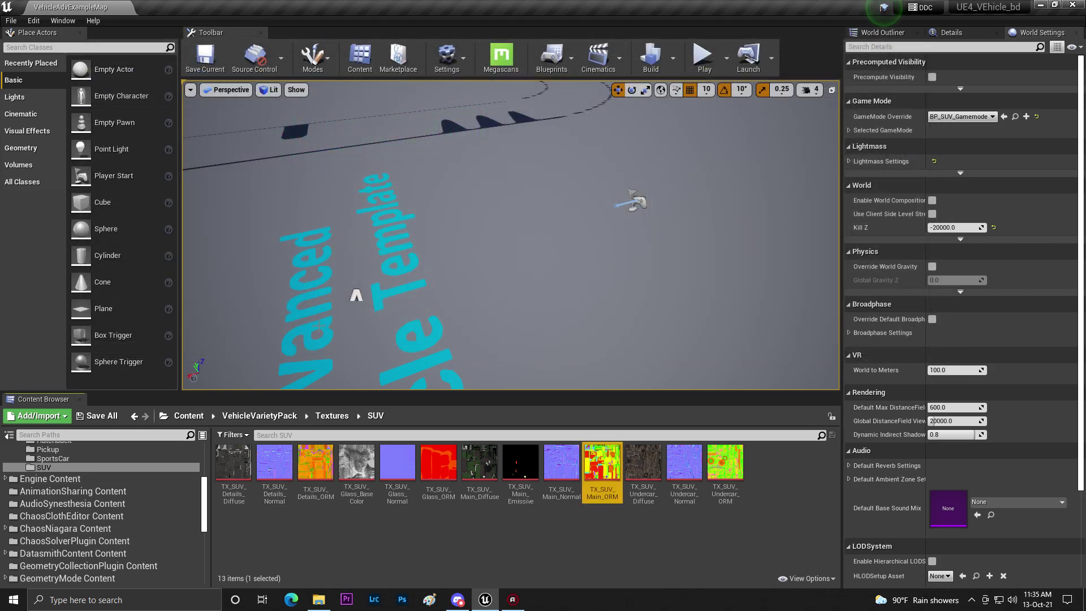
Step: Open Project Settings maximized and move from Maps & Modes to the Packaging page
{"action": "left_click", "coordinate": [190, 416]}
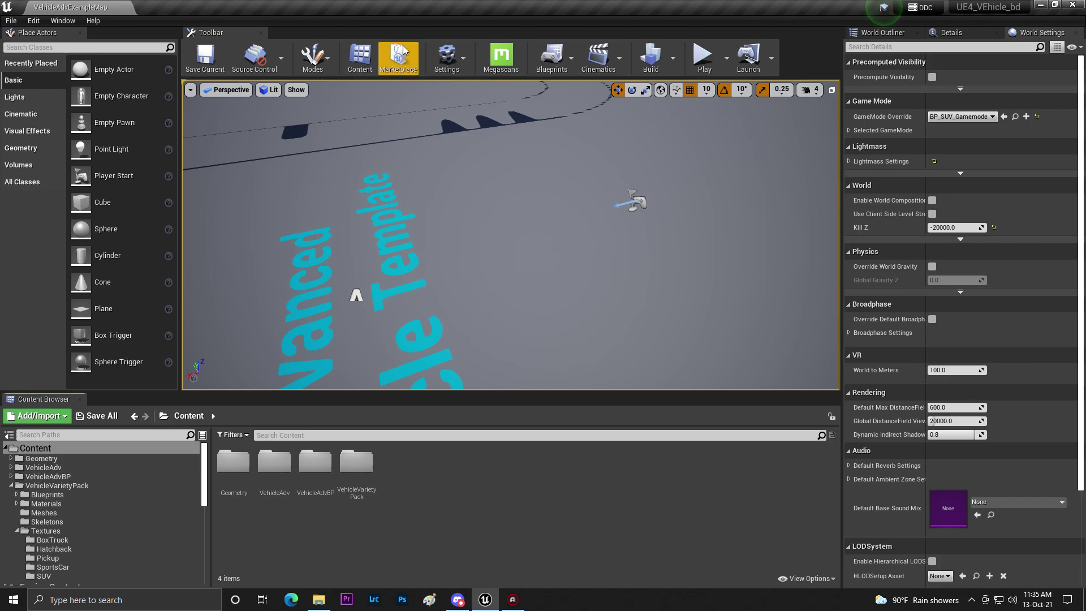
{"action": "left_click", "coordinate": [445, 59]}
{"action": "left_click", "coordinate": [452, 106]}
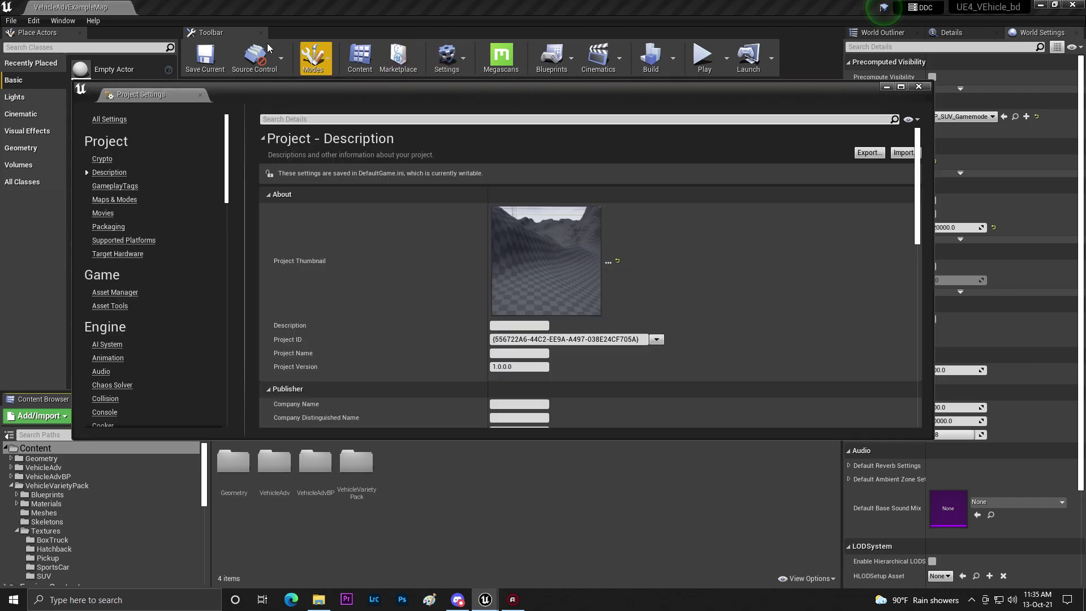
{"action": "left_click", "coordinate": [901, 87]}
{"action": "left_click", "coordinate": [57, 111]}
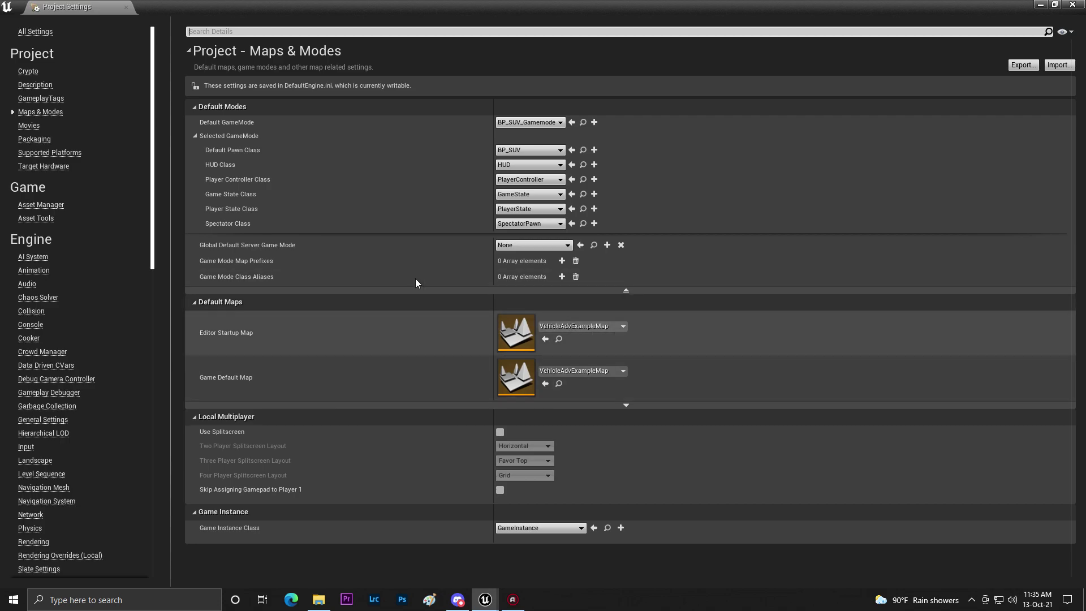
{"action": "left_click", "coordinate": [33, 139]}
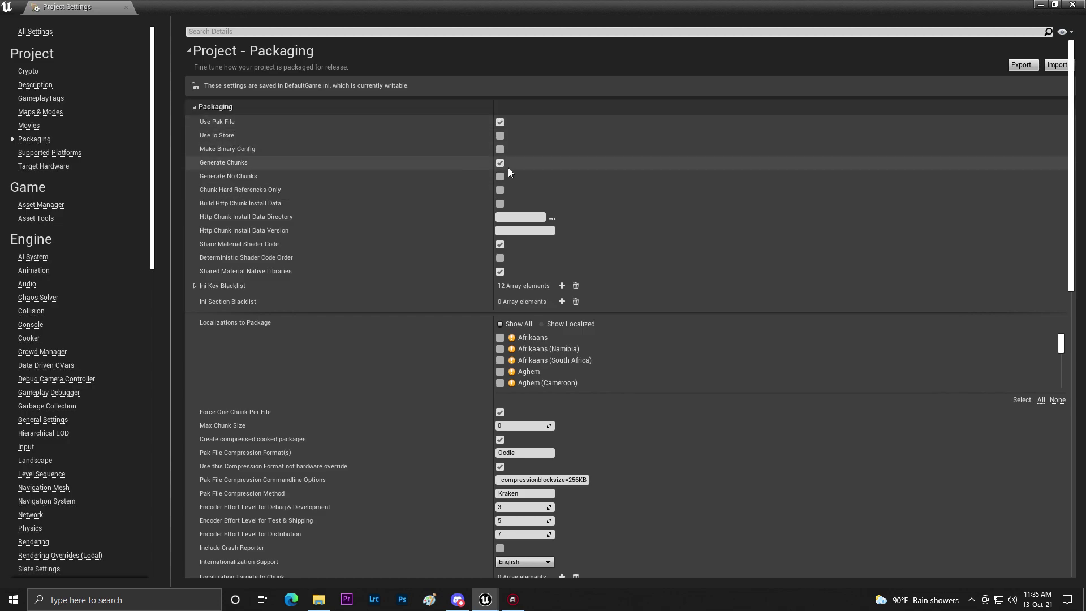
Step: Replace 'Cook everything' with 'Cook only maps' and set Build to Always
{"action": "scroll", "coordinate": [436, 286], "scroll_direction": "down", "scroll_amount": 8}
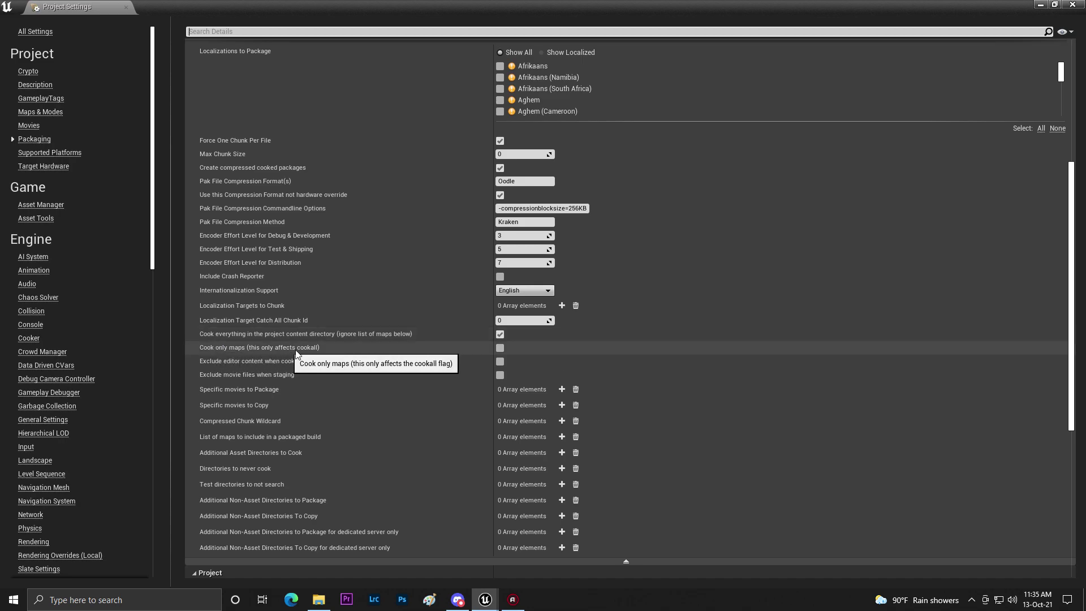
{"action": "left_click", "coordinate": [500, 348]}
{"action": "left_click", "coordinate": [499, 334]}
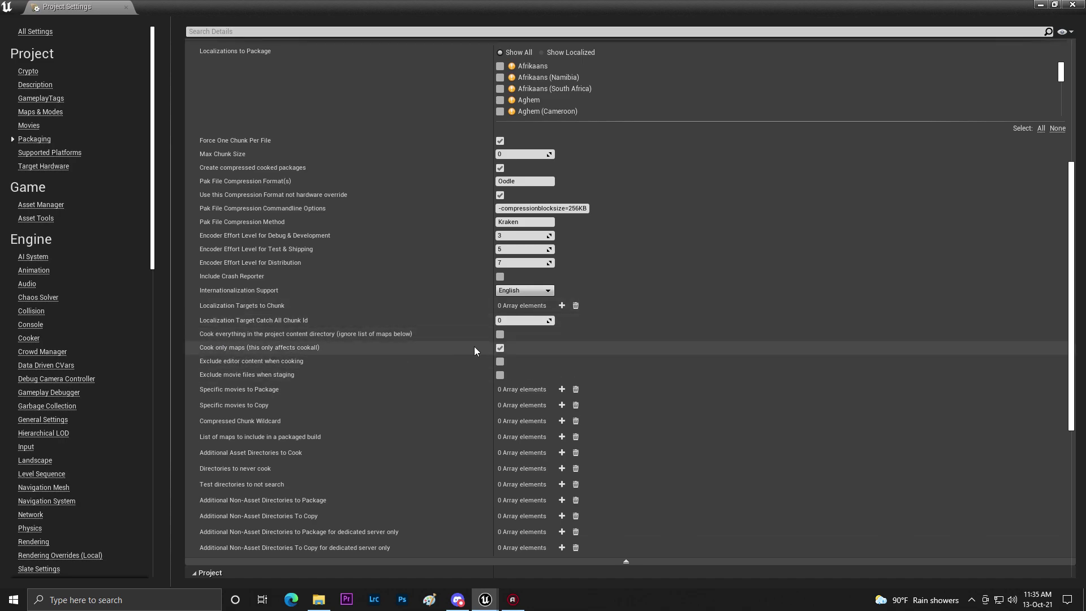
{"action": "scroll", "coordinate": [474, 350], "scroll_direction": "down", "scroll_amount": 5}
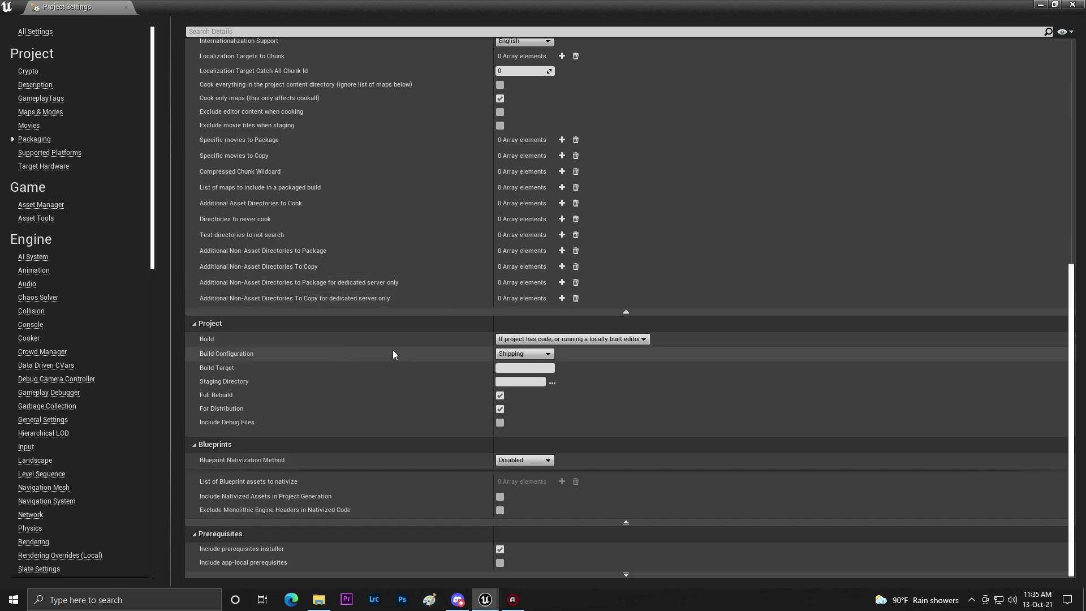
{"action": "left_click", "coordinate": [567, 339]}
{"action": "left_click", "coordinate": [515, 349]}
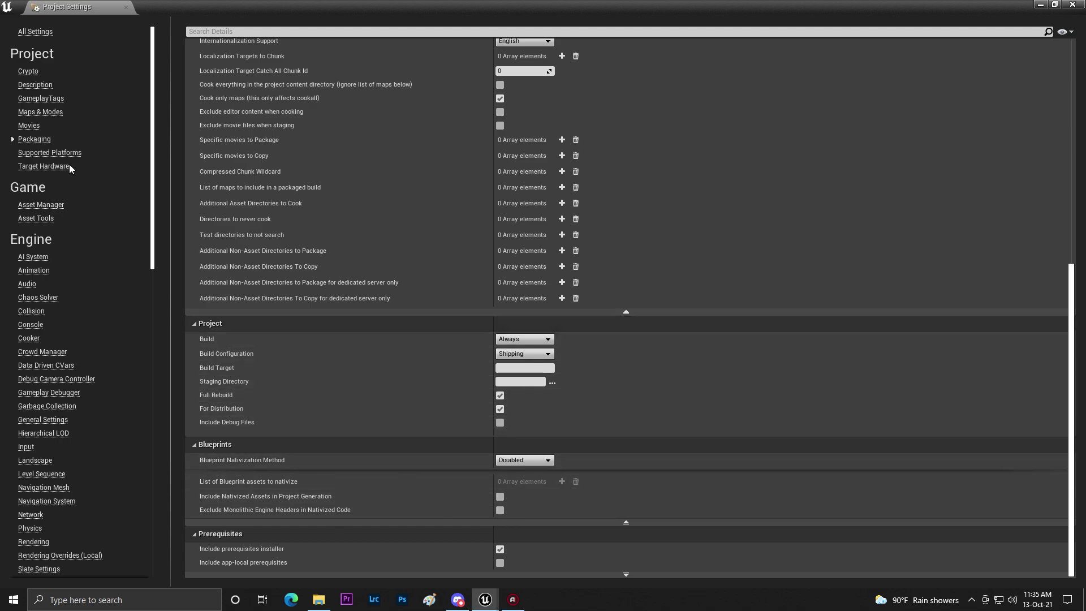
Step: Allow choosing individual supported platforms, then look through the Target Hardware and Asset Manager pages
{"action": "left_click", "coordinate": [56, 153]}
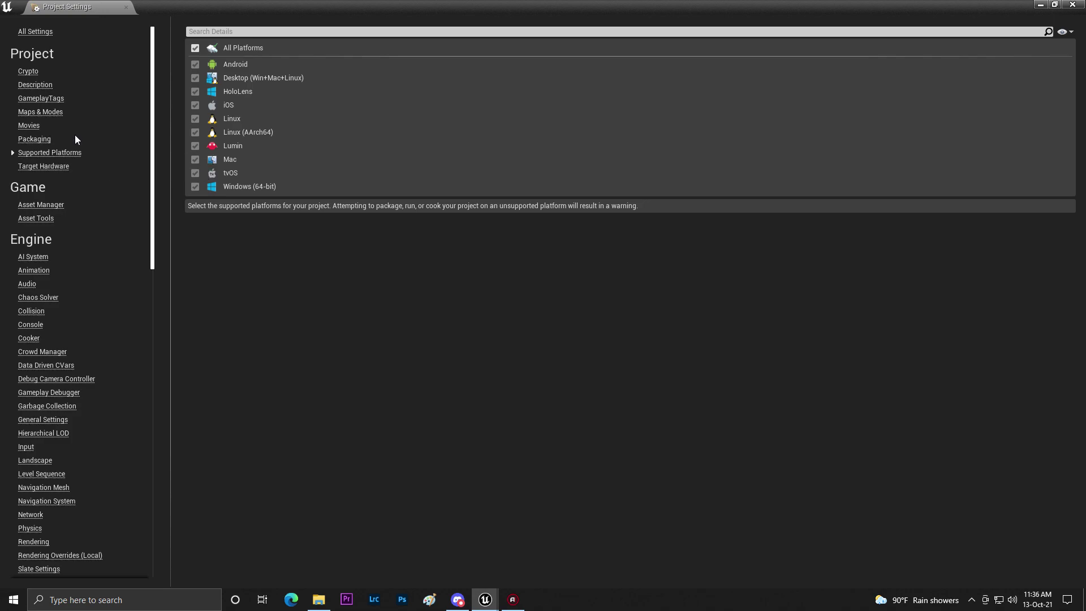
{"action": "left_click", "coordinate": [196, 49]}
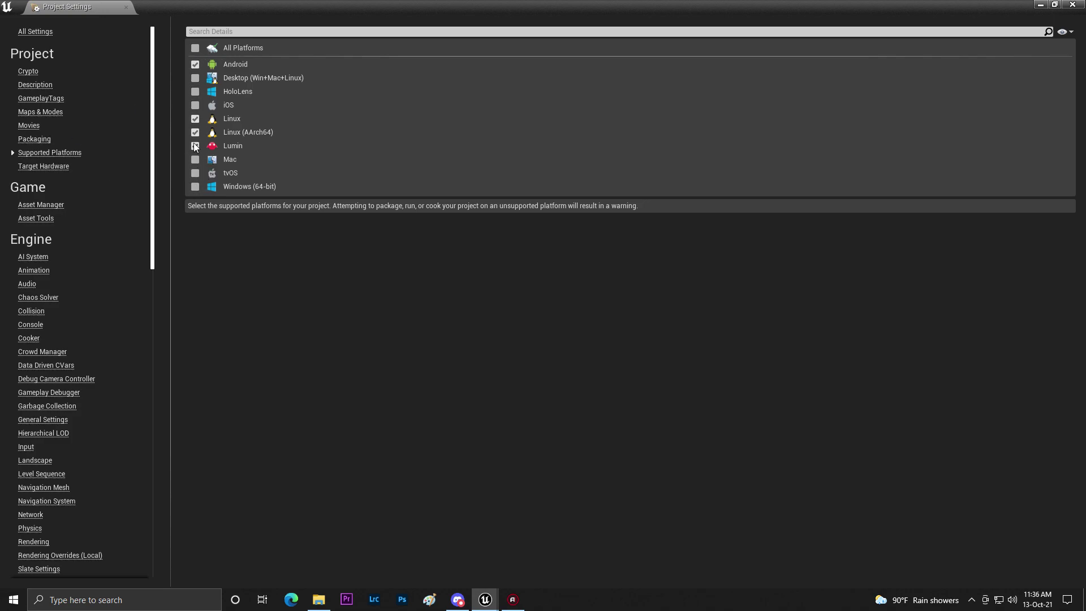
{"action": "left_click", "coordinate": [46, 166]}
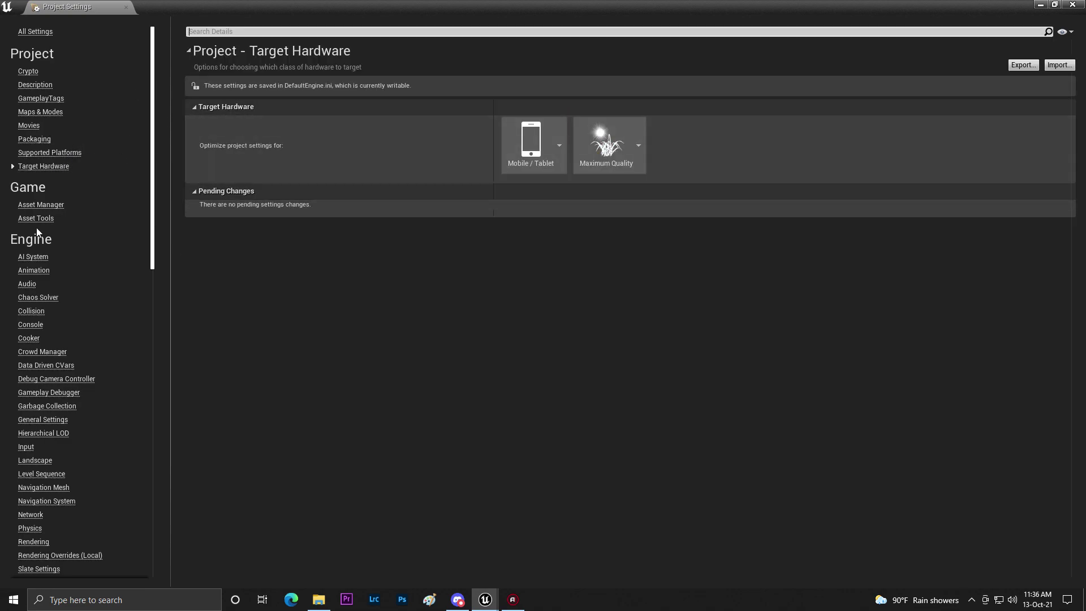
{"action": "scroll", "coordinate": [43, 220], "scroll_direction": "down", "scroll_amount": 1}
{"action": "left_click", "coordinate": [41, 187]}
Step: Browse past Input to the GooglePAD plugin settings, then show the Android SDK page
{"action": "scroll", "coordinate": [46, 283], "scroll_direction": "down", "scroll_amount": 5}
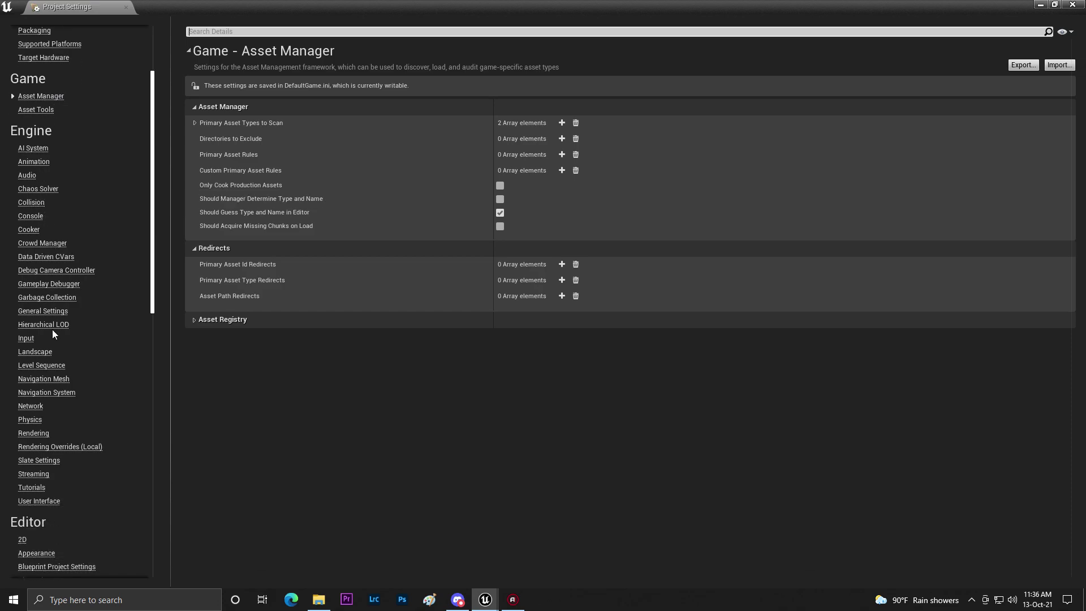
{"action": "scroll", "coordinate": [52, 333], "scroll_direction": "down", "scroll_amount": 1}
{"action": "left_click", "coordinate": [27, 304]}
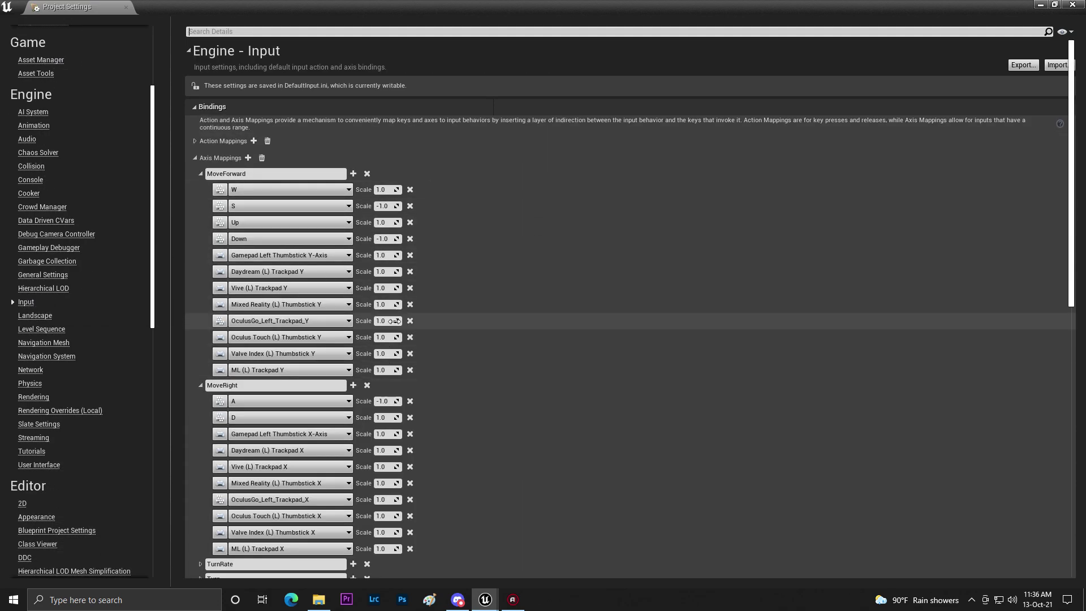
{"action": "scroll", "coordinate": [367, 102], "scroll_direction": "down", "scroll_amount": 1}
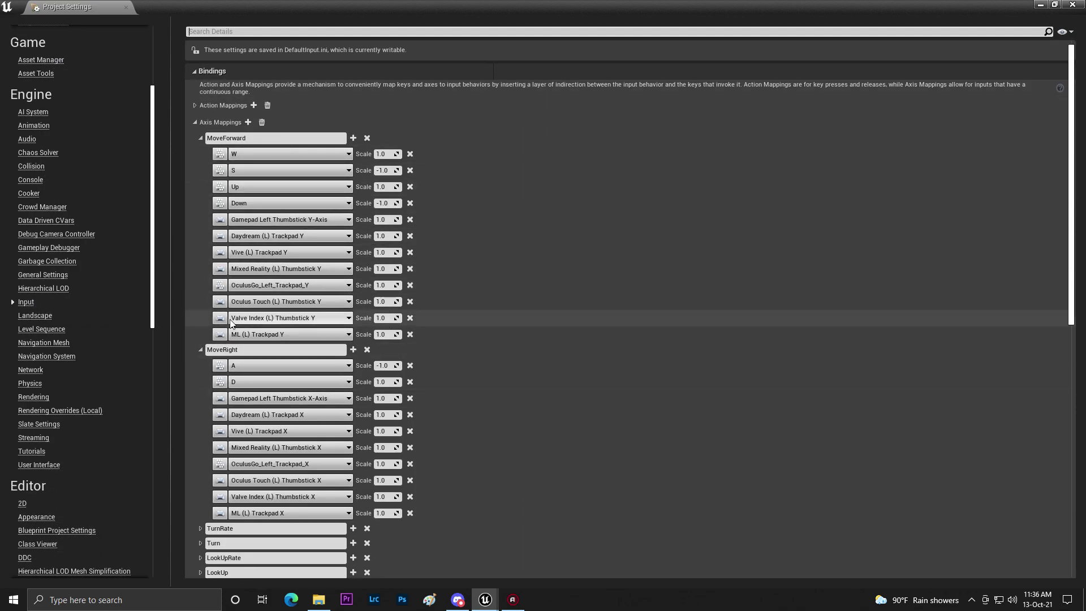
{"action": "scroll", "coordinate": [50, 305], "scroll_direction": "down", "scroll_amount": 2}
{"action": "scroll", "coordinate": [51, 305], "scroll_direction": "down", "scroll_amount": 3}
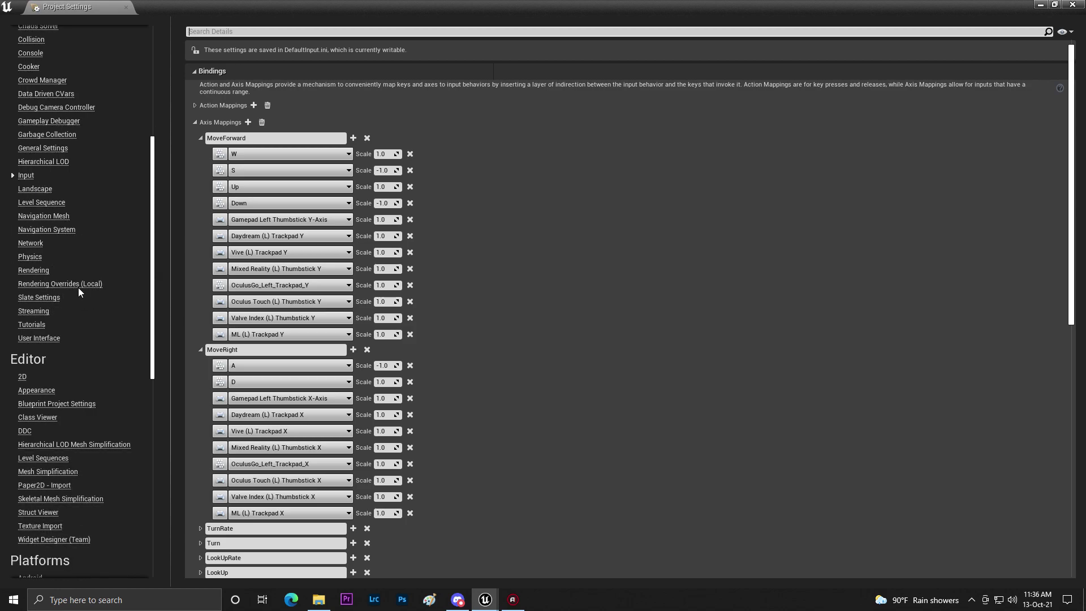
{"action": "scroll", "coordinate": [78, 287], "scroll_direction": "down", "scroll_amount": 3}
{"action": "scroll", "coordinate": [68, 311], "scroll_direction": "down", "scroll_amount": 7}
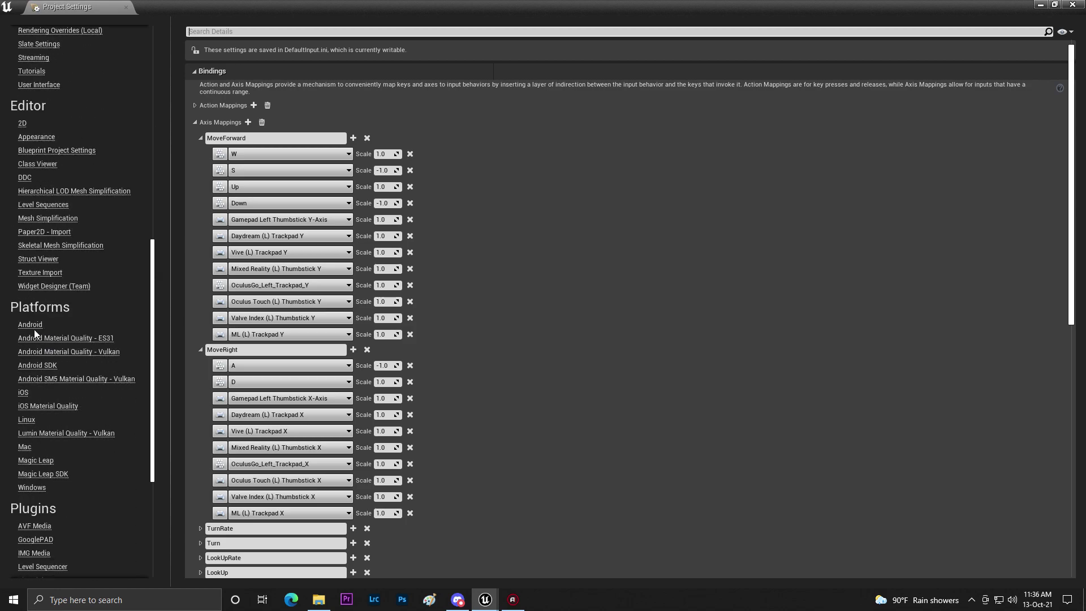
{"action": "left_click", "coordinate": [28, 520]}
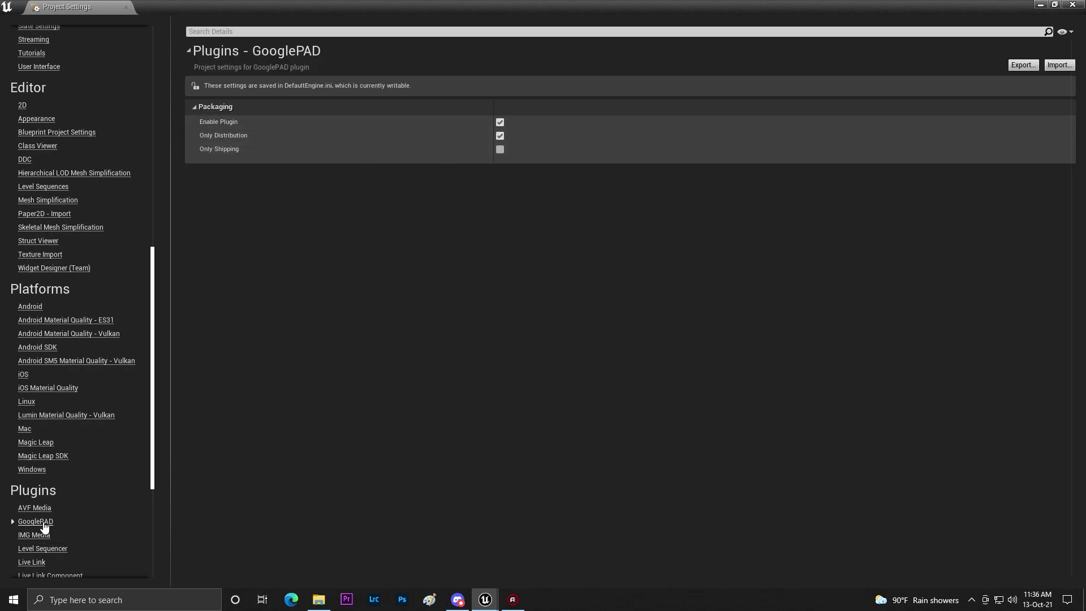
{"action": "left_click", "coordinate": [44, 347]}
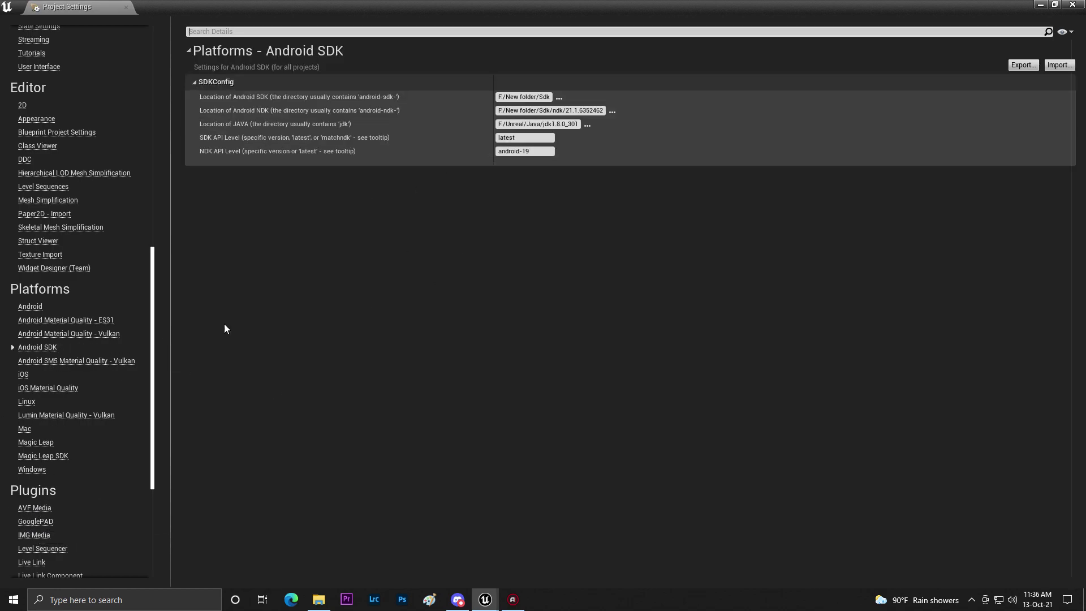
Step: Configure the project for Android and set the package name to com.stroyed.ig
{"action": "left_click", "coordinate": [31, 306]}
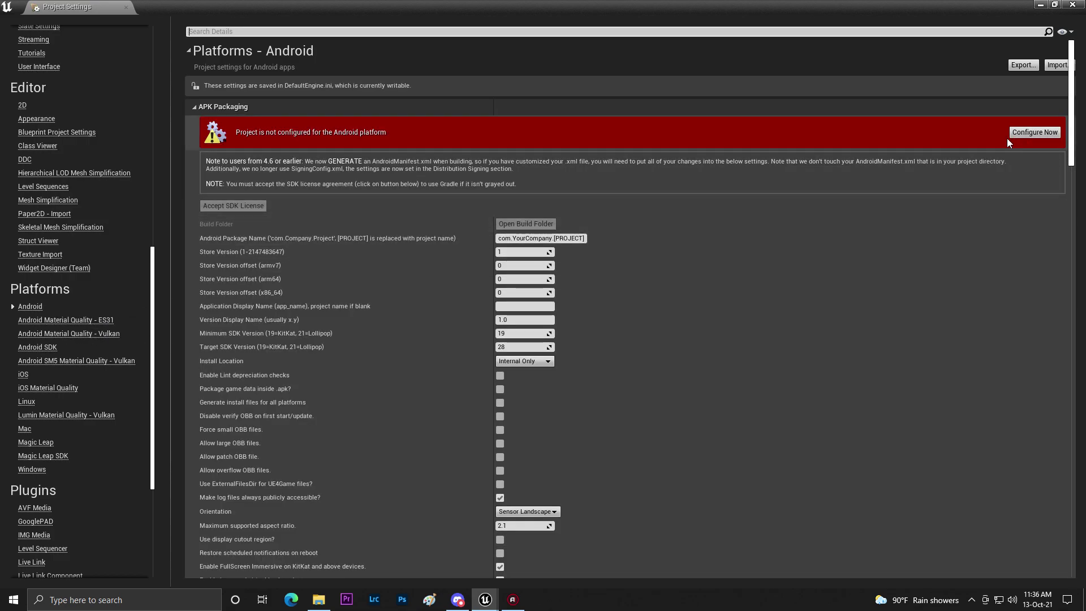
{"action": "left_click", "coordinate": [1034, 132]}
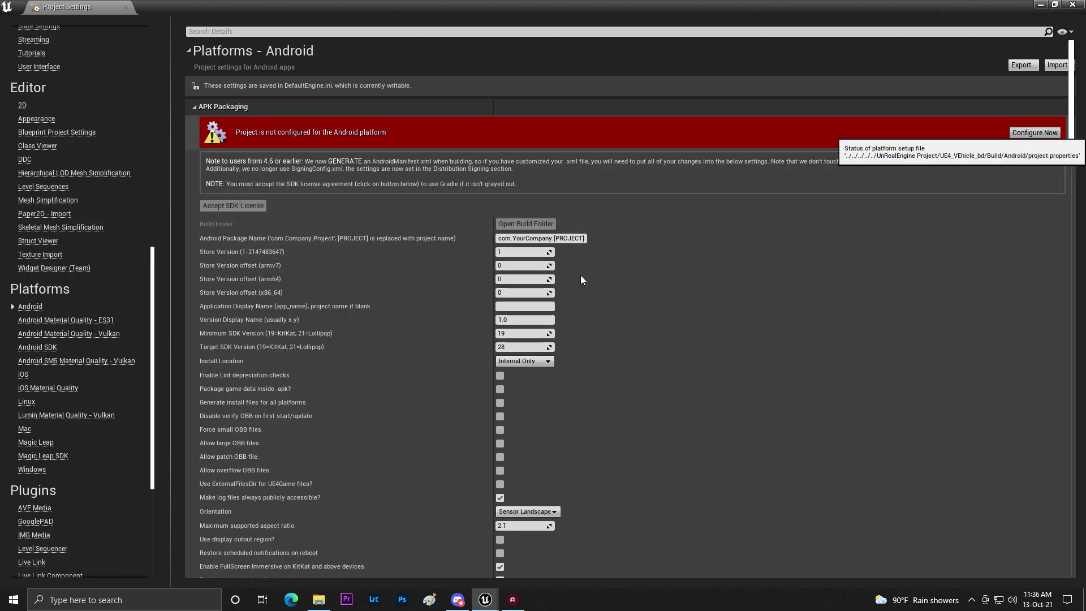
{"action": "left_click", "coordinate": [579, 238]}
{"action": "key", "text": "BackSpace"}
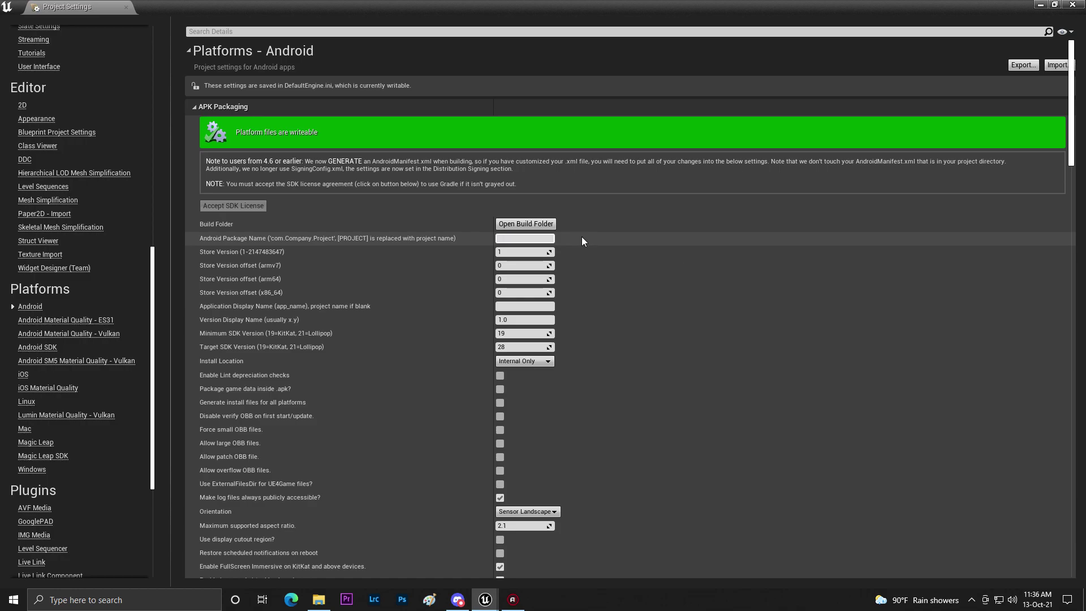
{"action": "type", "text": "com.stroyed.igcar"}
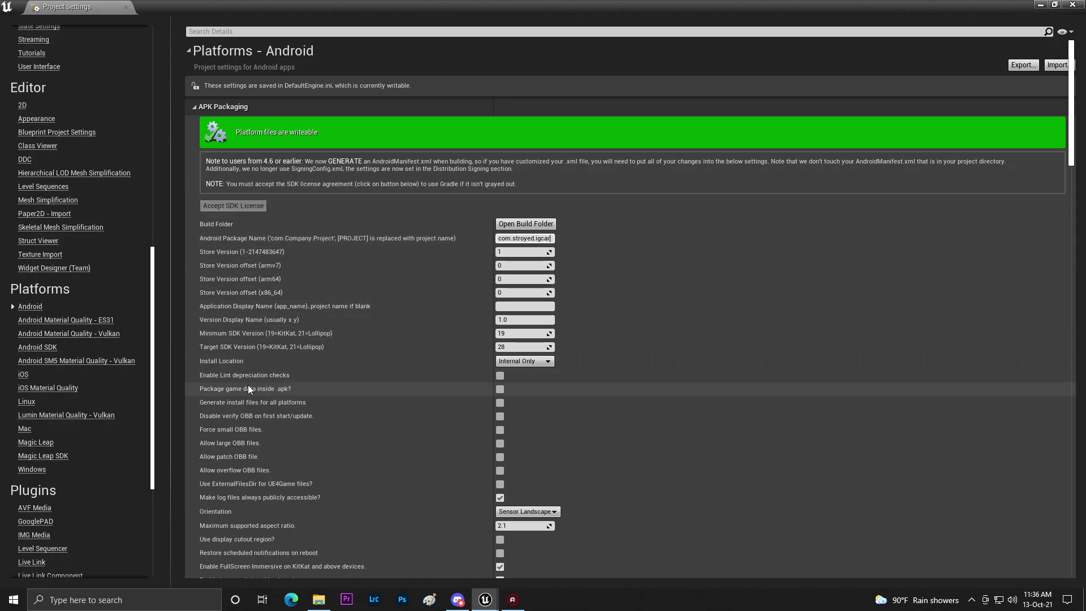
Step: Enable packaging game data inside the .apk and clear the old Target SDK Version 28
{"action": "left_click", "coordinate": [501, 389]}
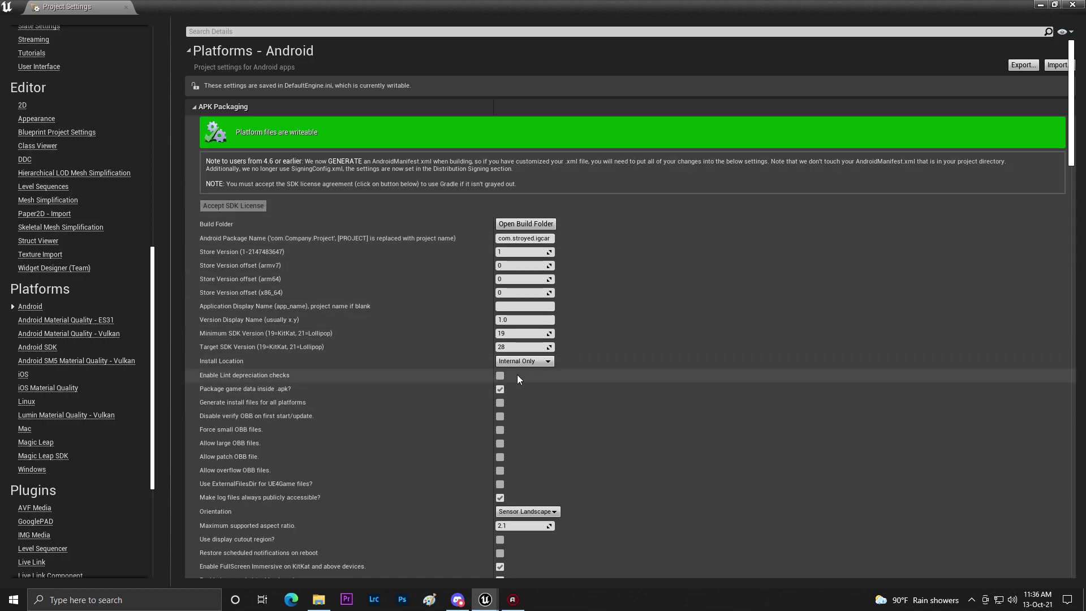
{"action": "left_click", "coordinate": [512, 348]}
{"action": "key", "text": "BackSpace"}
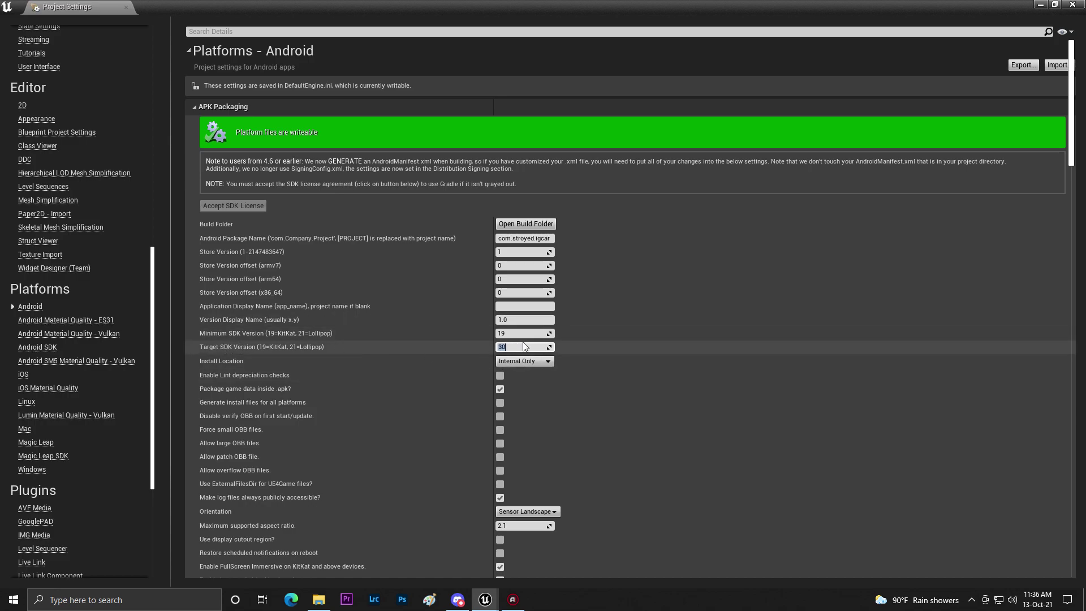
Step: Tick 'Generate bundle (AAB)' and configure Google Play Services so its platform files become writeable
{"action": "scroll", "coordinate": [537, 346], "scroll_direction": "down", "scroll_amount": 5}
{"action": "scroll", "coordinate": [467, 358], "scroll_direction": "down", "scroll_amount": 3}
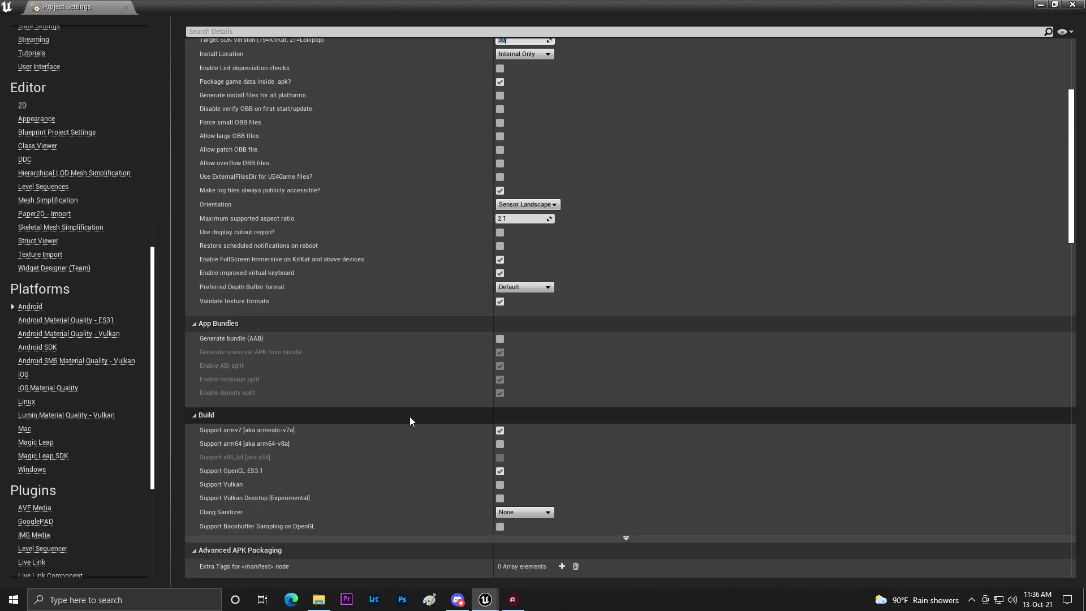
{"action": "left_click", "coordinate": [501, 321]}
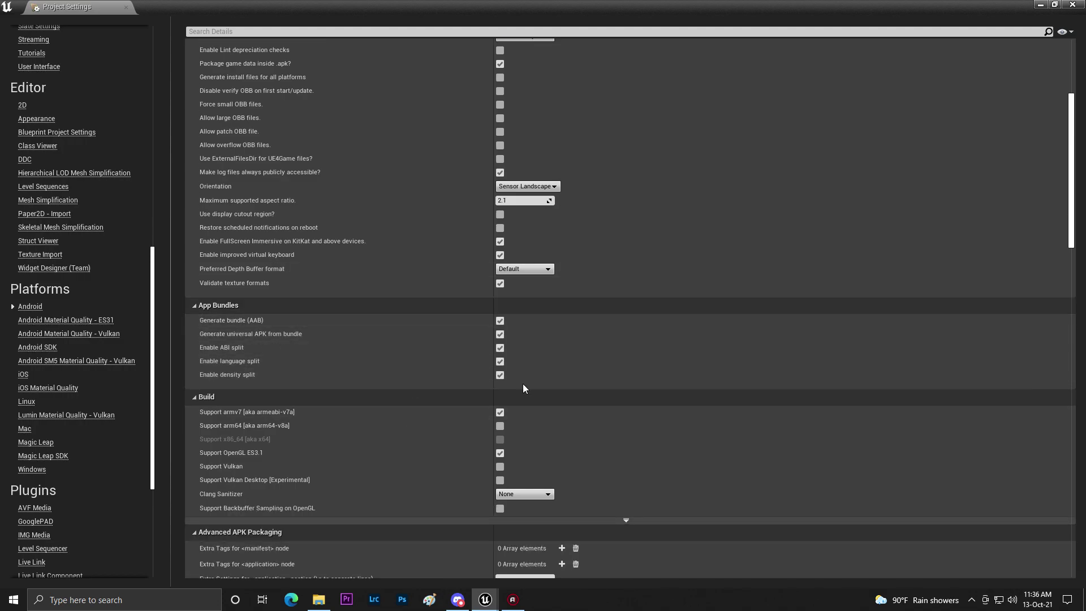
{"action": "scroll", "coordinate": [509, 374], "scroll_direction": "down", "scroll_amount": 3}
{"action": "scroll", "coordinate": [309, 356], "scroll_direction": "down", "scroll_amount": 1}
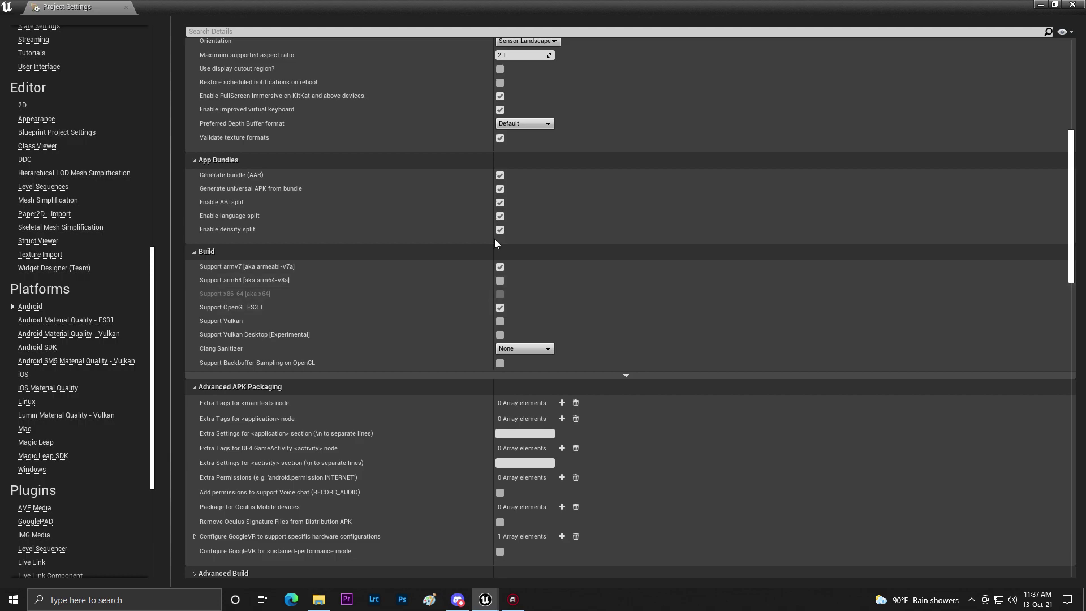
{"action": "scroll", "coordinate": [554, 307], "scroll_direction": "down", "scroll_amount": 3}
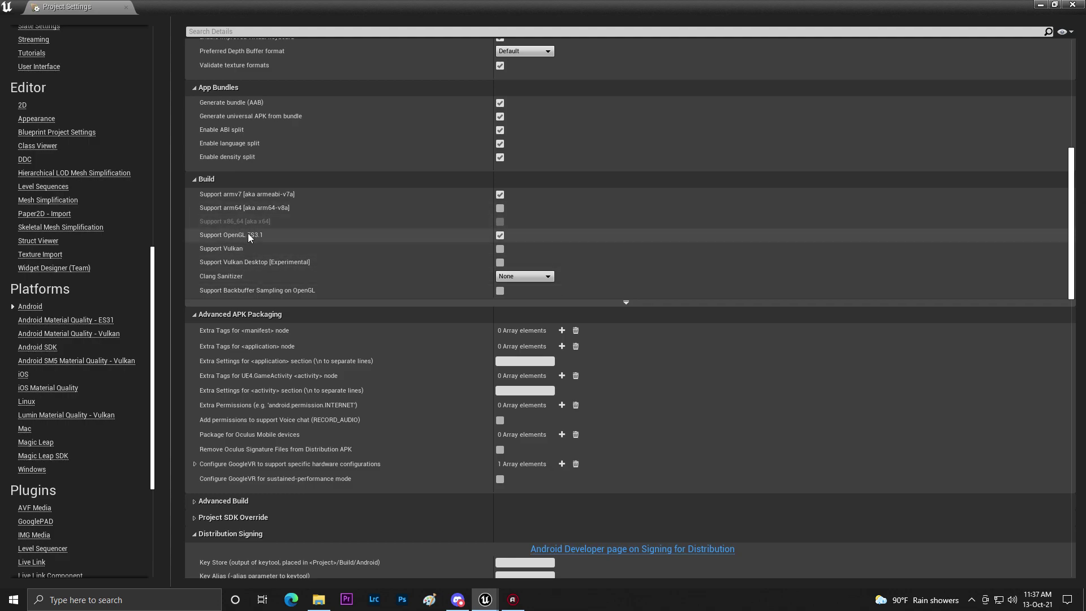
{"action": "scroll", "coordinate": [421, 277], "scroll_direction": "down", "scroll_amount": 4}
{"action": "scroll", "coordinate": [422, 273], "scroll_direction": "up", "scroll_amount": 2}
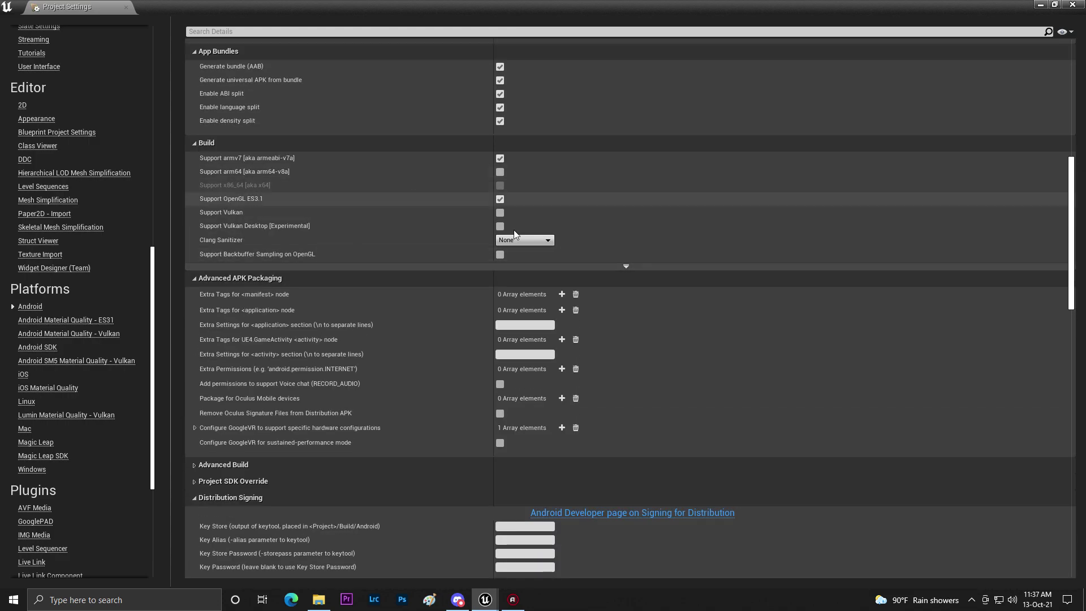
{"action": "scroll", "coordinate": [554, 294], "scroll_direction": "down", "scroll_amount": 6}
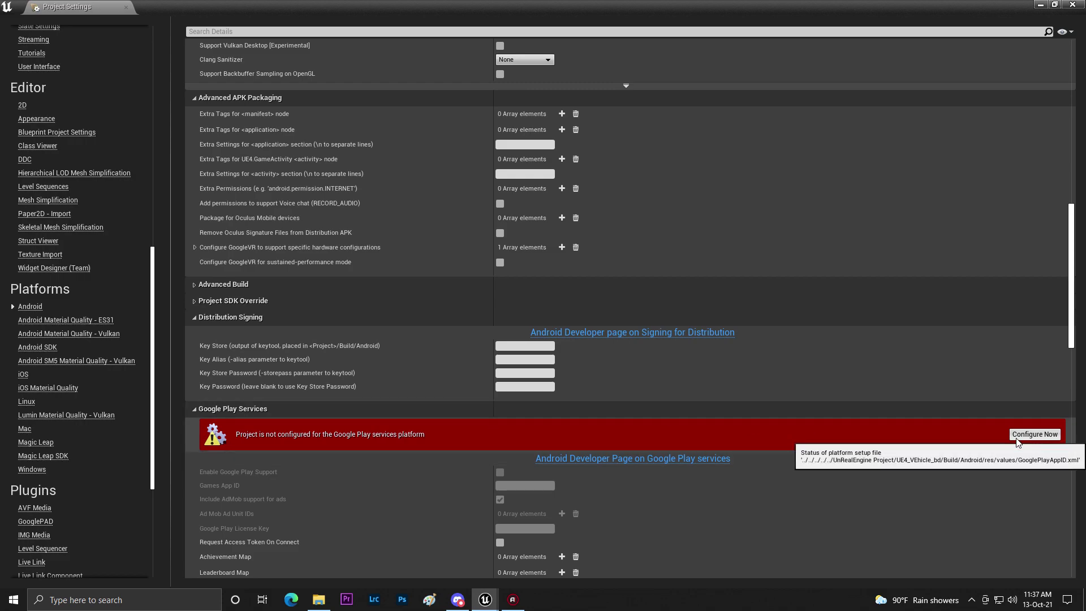
{"action": "scroll", "coordinate": [805, 435], "scroll_direction": "down", "scroll_amount": 3}
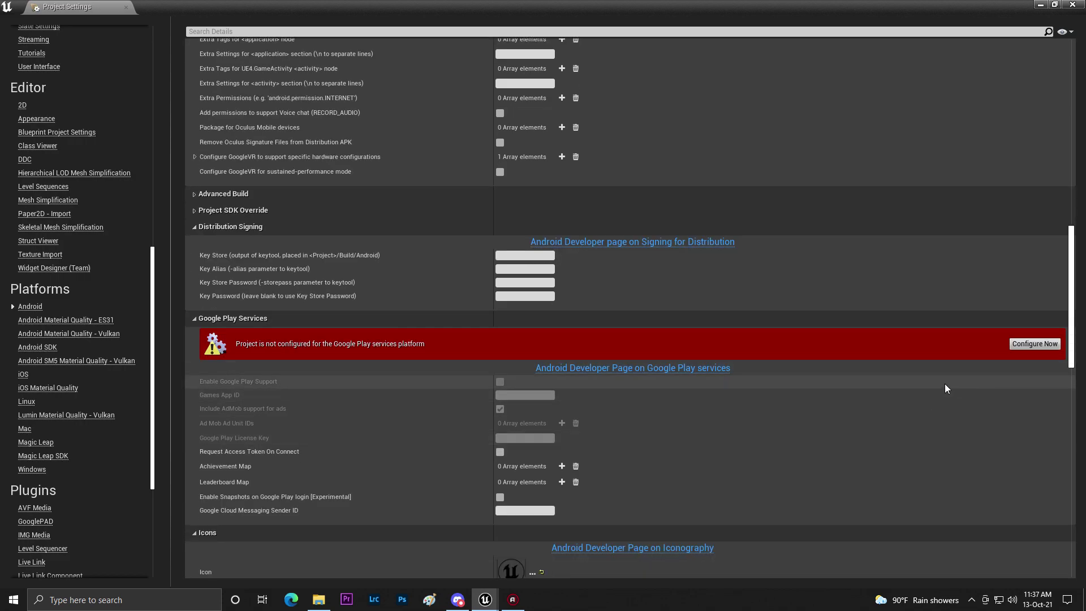
{"action": "left_click", "coordinate": [1034, 343]}
{"action": "scroll", "coordinate": [605, 327], "scroll_direction": "up", "scroll_amount": 3}
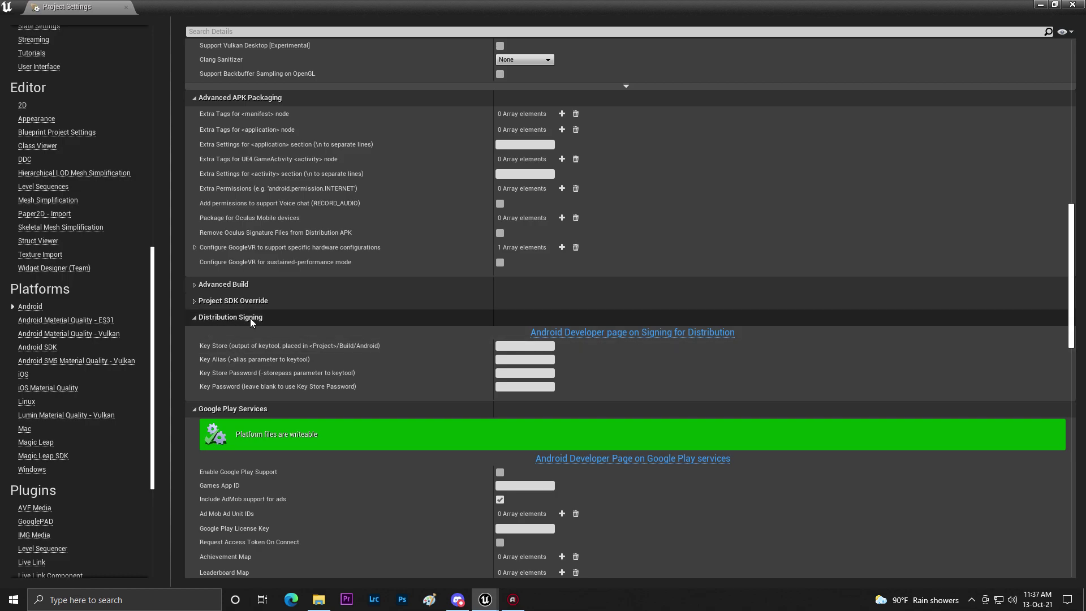
Step: Open the keytool command text file from the desktop and copy the command
{"action": "left_click", "coordinate": [1041, 5]}
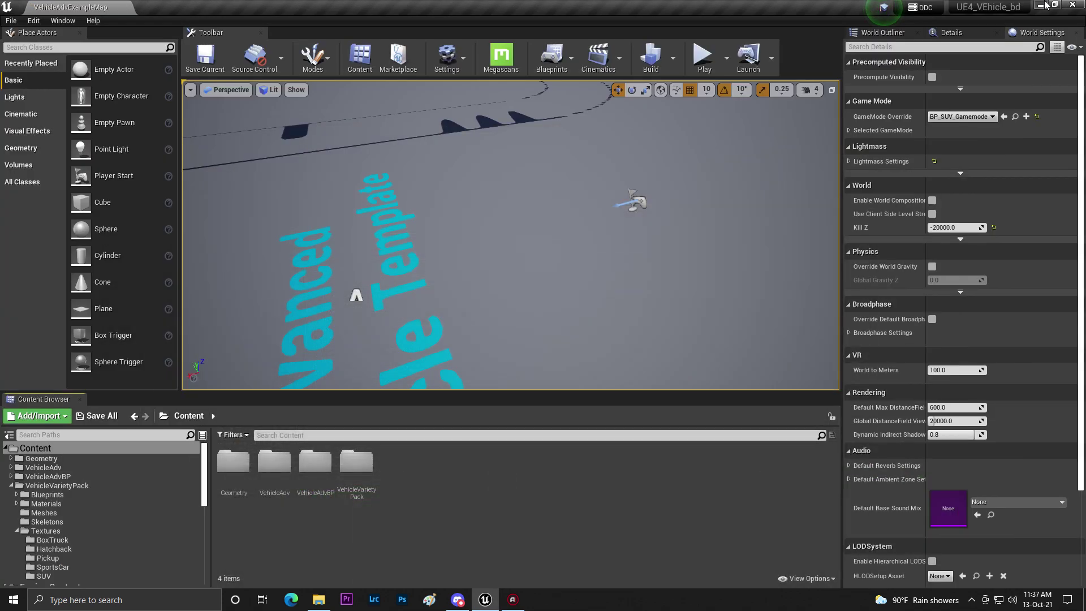
{"action": "key", "text": "super+d"}
{"action": "double_click", "coordinate": [105, 477]}
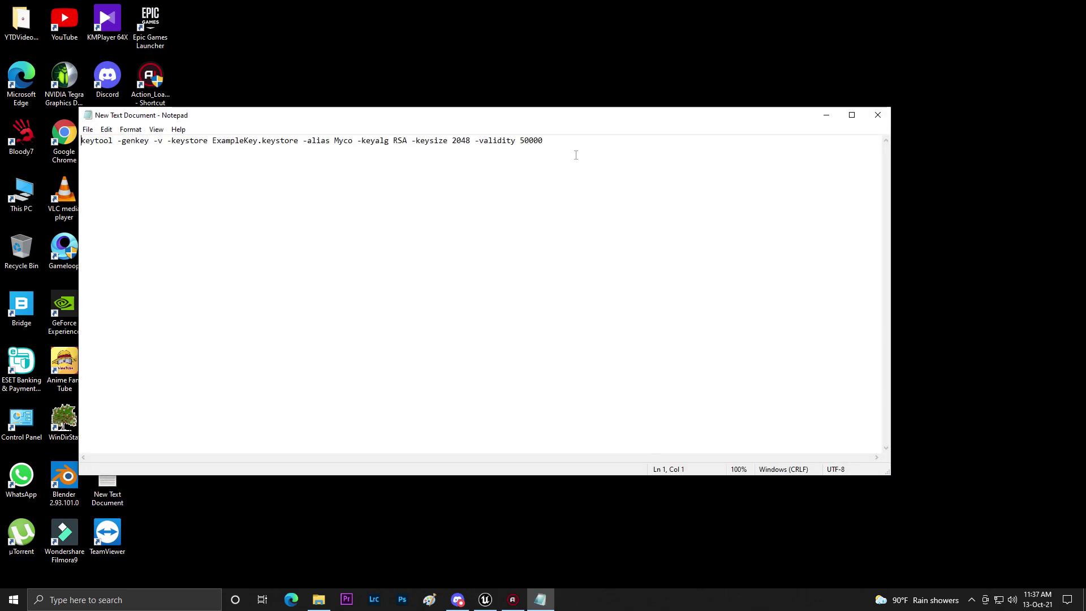
{"action": "left_click_drag", "start_coordinate": [600, 149], "coordinate": [79, 141]}
{"action": "right_click", "coordinate": [148, 141]}
{"action": "left_click", "coordinate": [69, 180]}
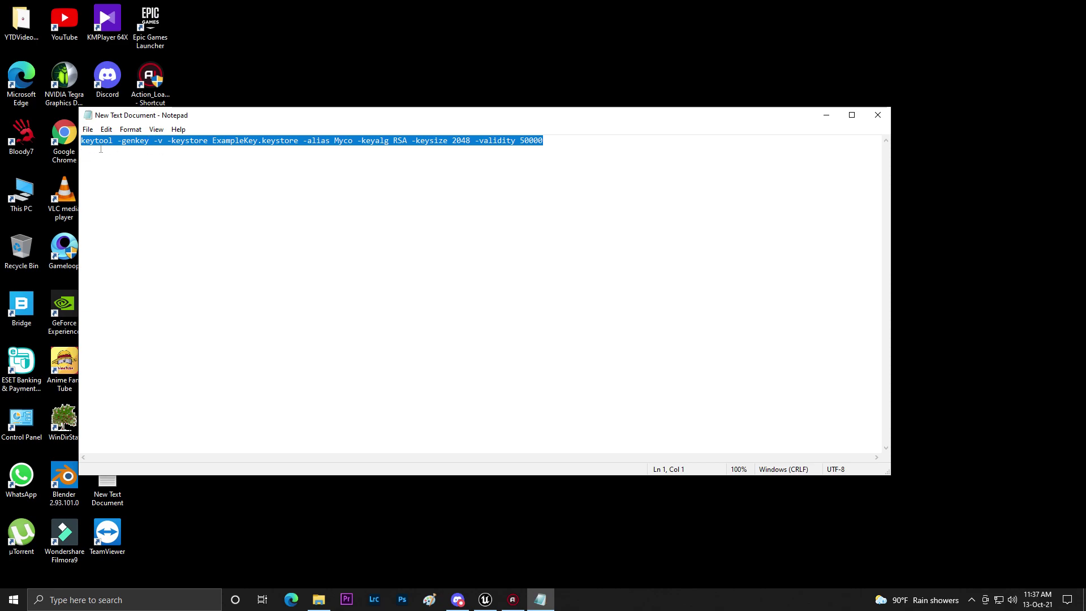
Step: Change the command's alias from Myco to mycvb, keeping it on one line
{"action": "left_click", "coordinate": [330, 170]}
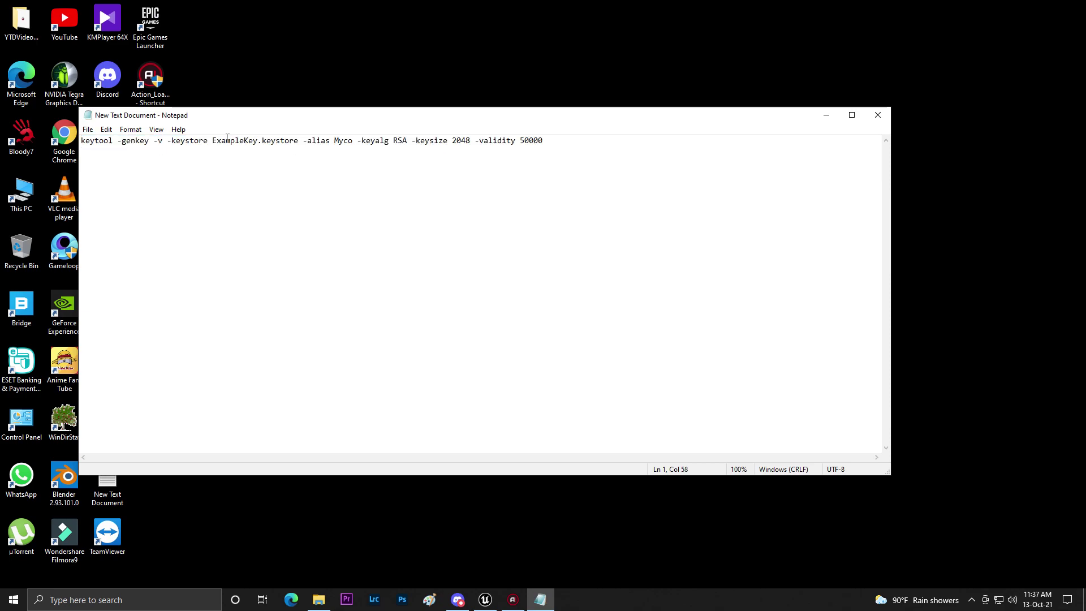
{"action": "left_click_drag", "start_coordinate": [226, 142], "coordinate": [304, 141]}
{"action": "left_click", "coordinate": [341, 146]}
{"action": "key", "text": "BackSpace"}
{"action": "key", "text": "BackSpace"}
{"action": "key", "text": "BackSpace"}
{"action": "key", "text": "BackSpace"}
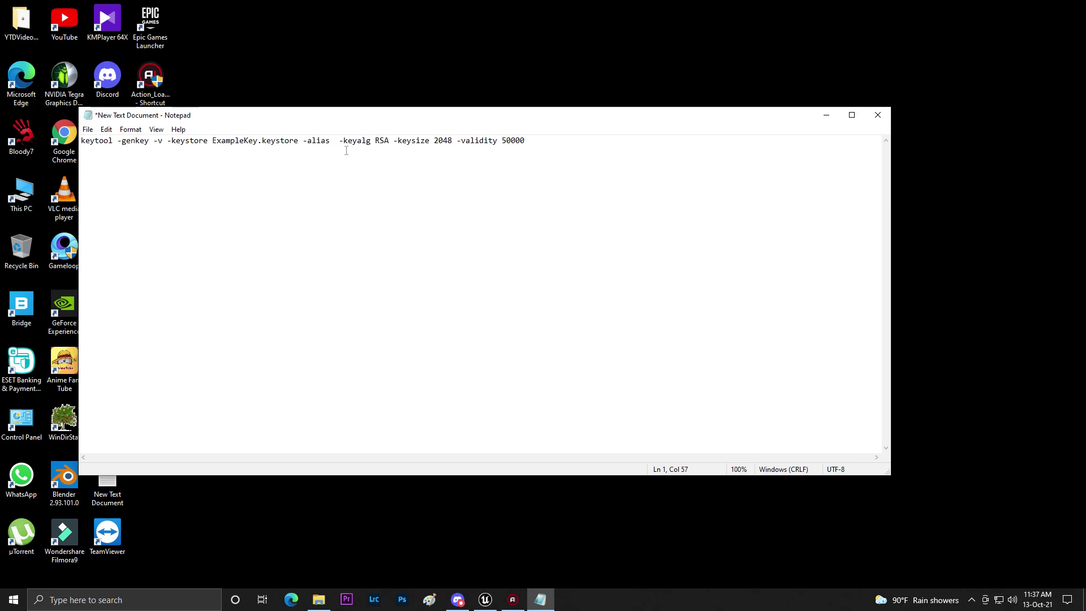
{"action": "type", "text": "mycvb"}
{"action": "key", "text": "Return"}
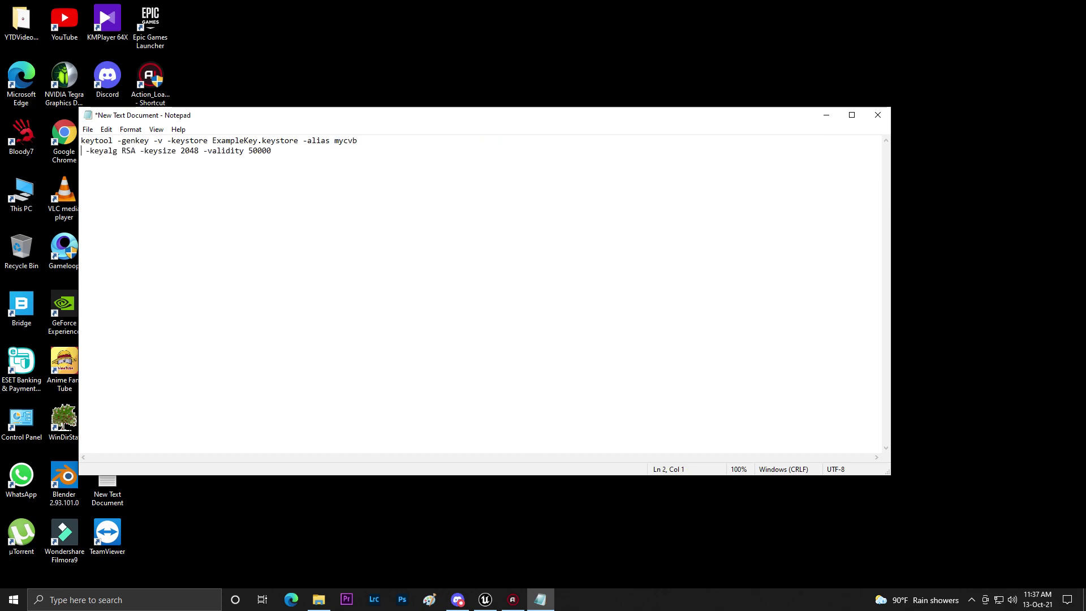
{"action": "key", "text": "BackSpace"}
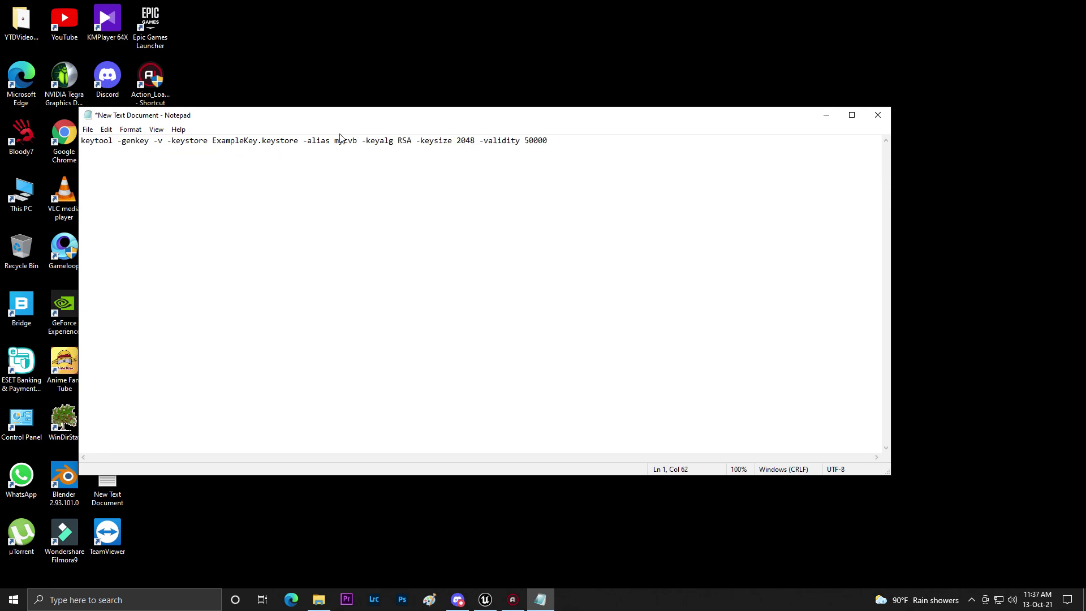
Step: Copy the edited keytool command, then close the text file and save it
{"action": "left_click_drag", "start_coordinate": [612, 136], "coordinate": [96, 159]}
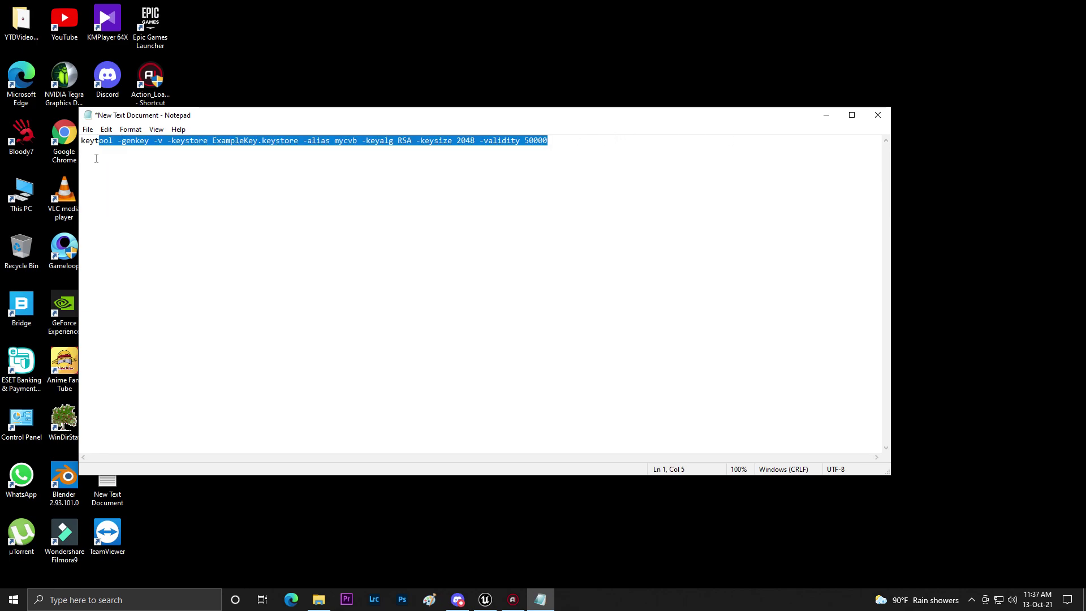
{"action": "right_click", "coordinate": [166, 147]}
{"action": "left_click", "coordinate": [40, 181]}
{"action": "left_click", "coordinate": [878, 115]}
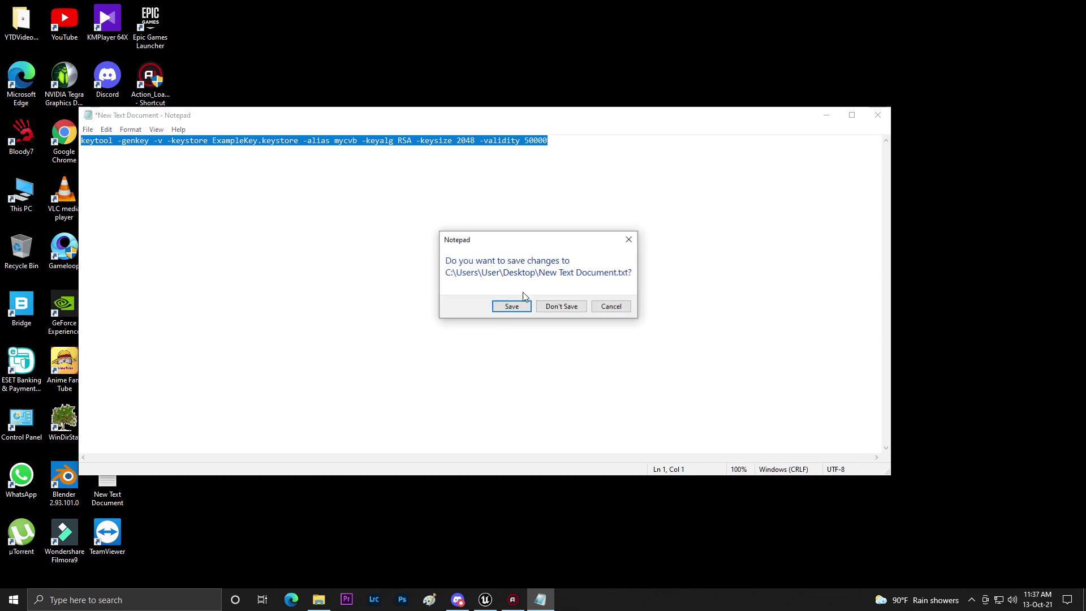
{"action": "left_click", "coordinate": [515, 307]}
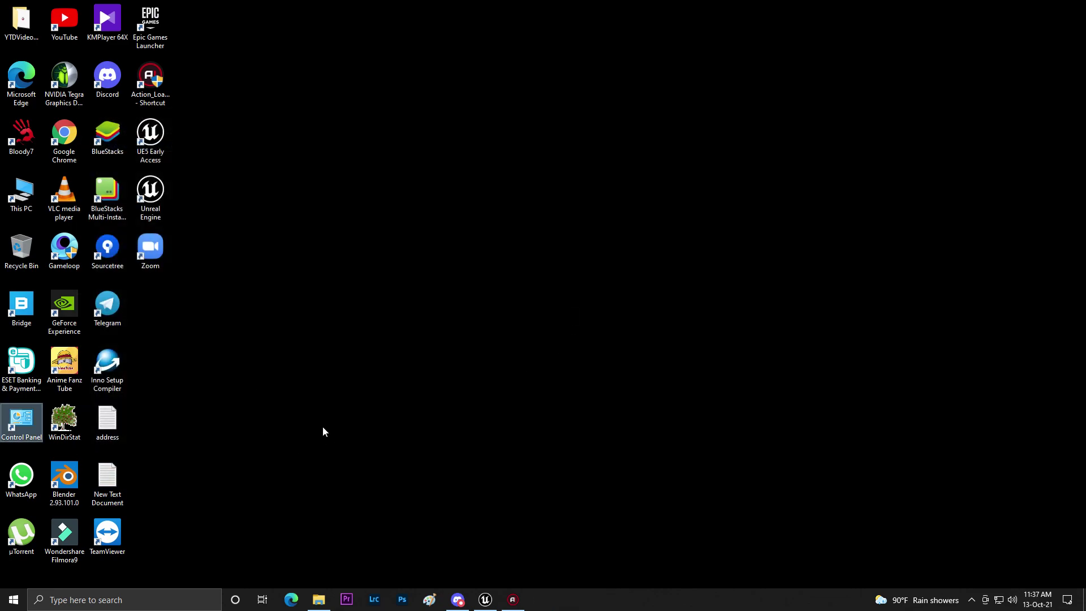
Step: Launch Command Prompt, run the pasted keytool command, and enter the keystore password twice
{"action": "left_click", "coordinate": [159, 600]}
{"action": "type", "text": "cmd"}
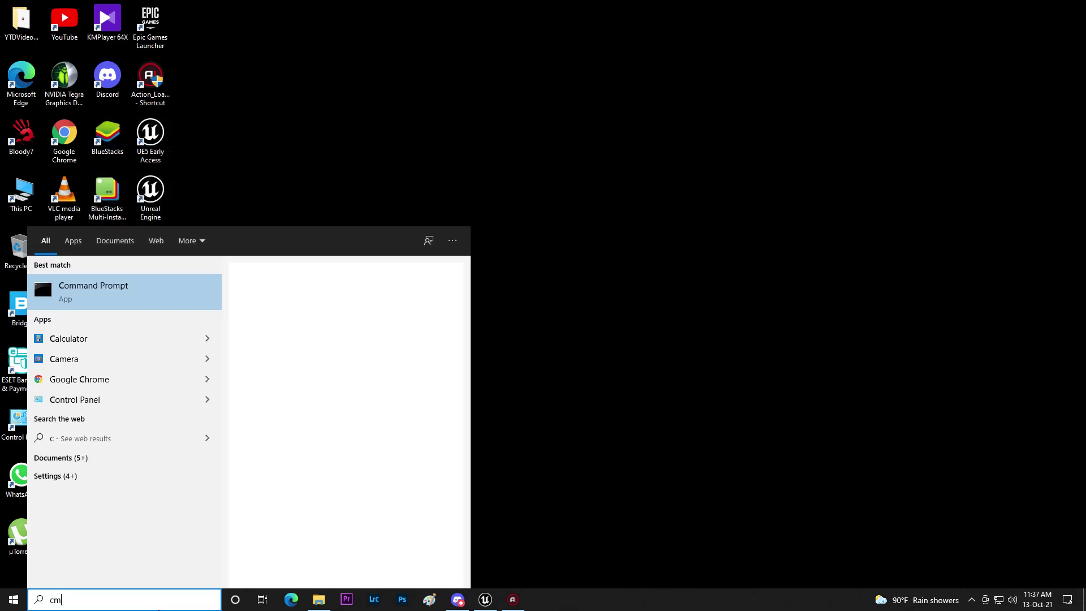
{"action": "key", "text": "Return"}
{"action": "key", "text": "ctrl+v"}
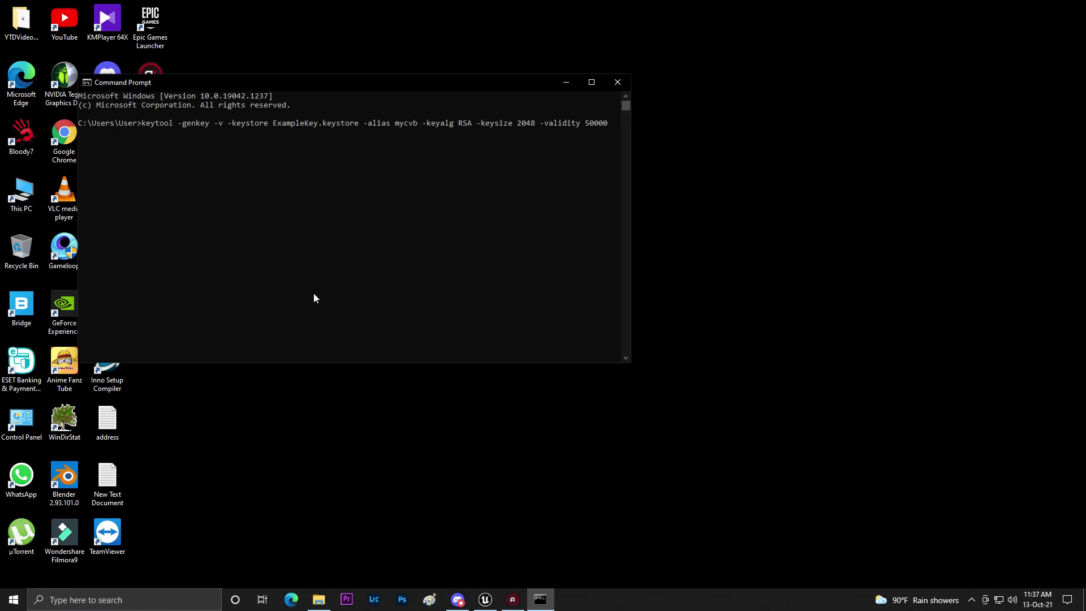
{"action": "key", "text": "Return"}
{"action": "left_click_drag", "start_coordinate": [361, 91], "coordinate": [514, 76]}
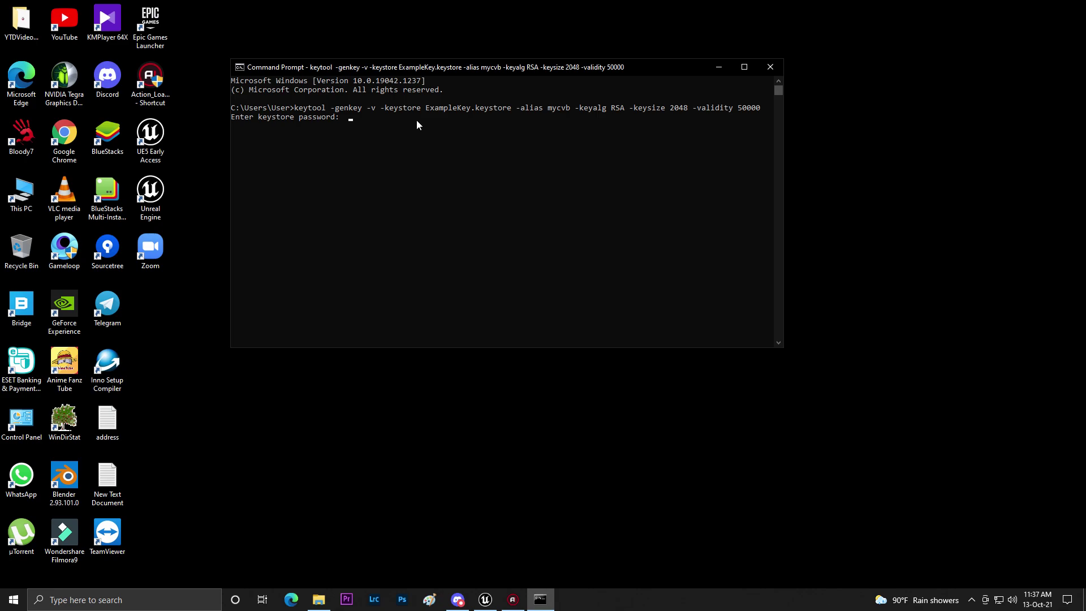
{"action": "key", "text": "Return"}
{"action": "key", "text": "Return"}
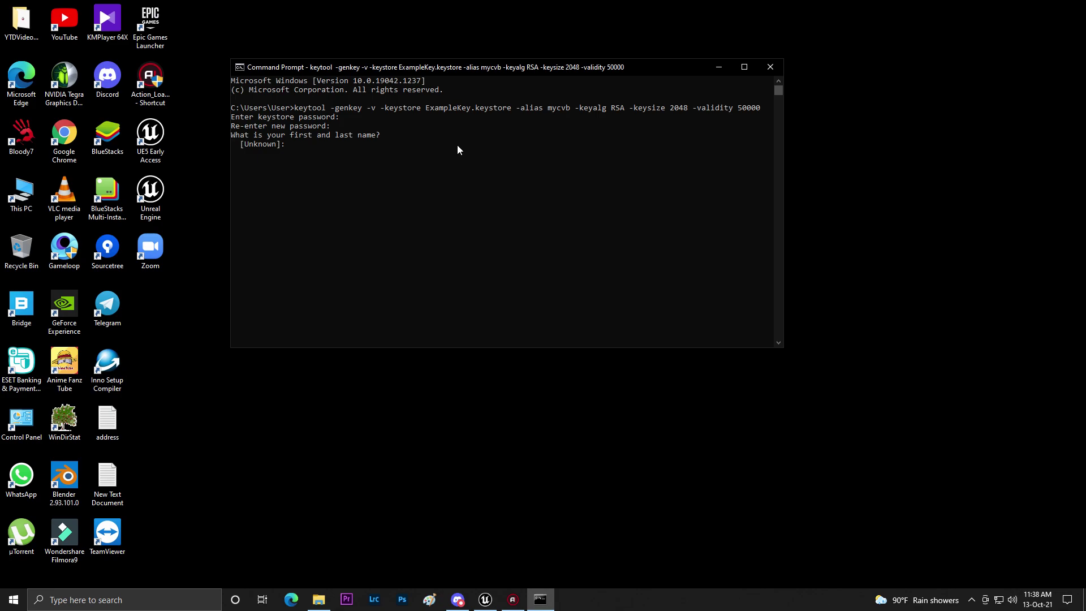
{"action": "type", "text": "s"}
Step: Answer keytool's name, organization and location prompts and store ExampleKey.keystore with the default key password
{"action": "key", "text": "Return"}
{"action": "type", "text": "dw"}
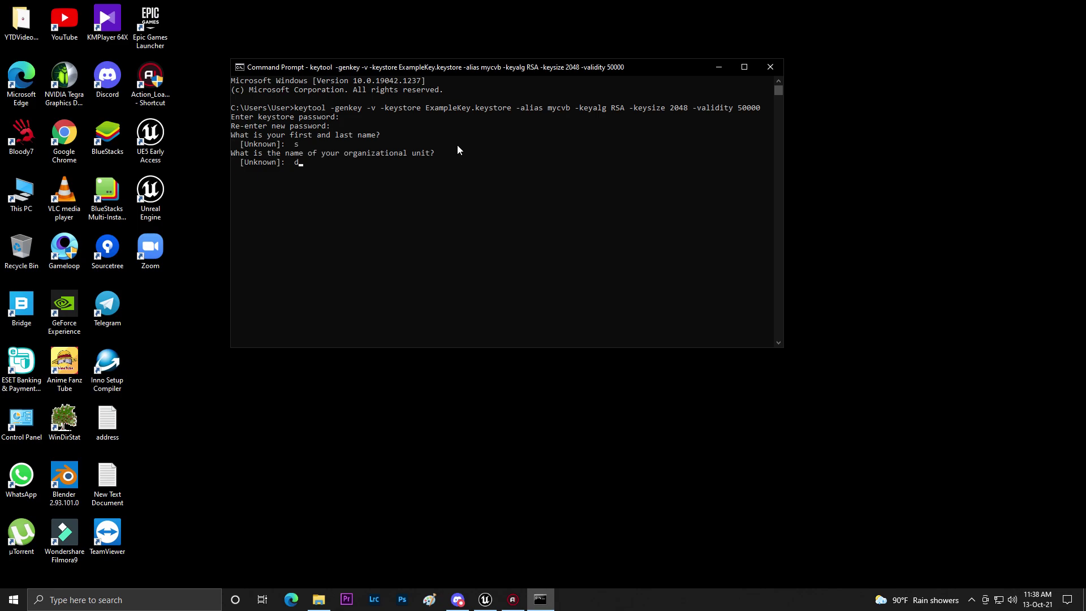
{"action": "key", "text": "Return"}
{"action": "type", "text": "dfwaf"}
{"action": "key", "text": "Return"}
{"action": "type", "text": "wfwaf"}
{"action": "key", "text": "Return"}
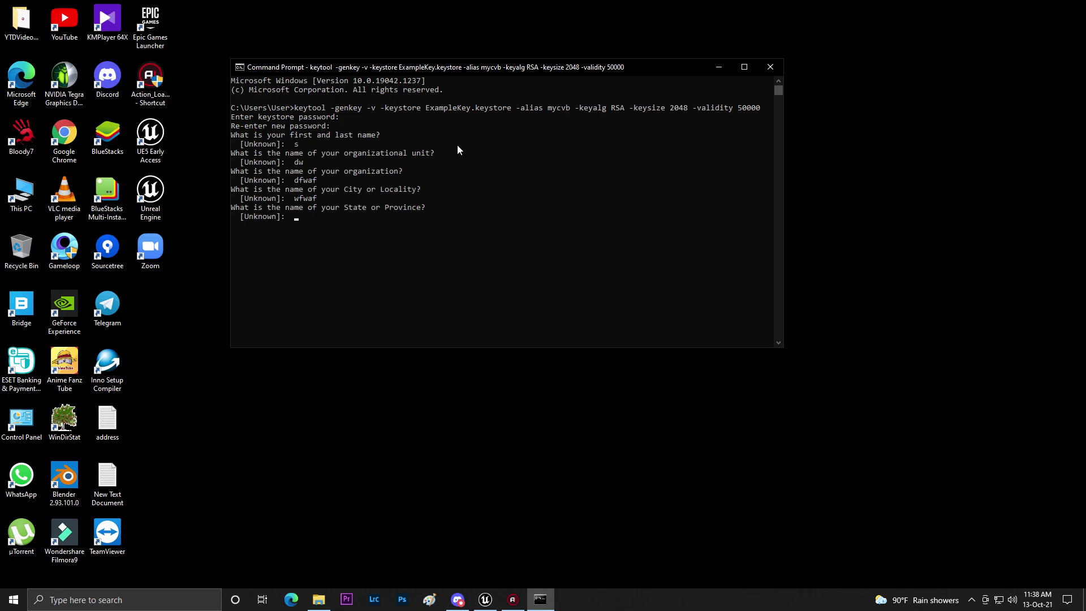
{"action": "type", "text": "fwf"}
{"action": "key", "text": "Return"}
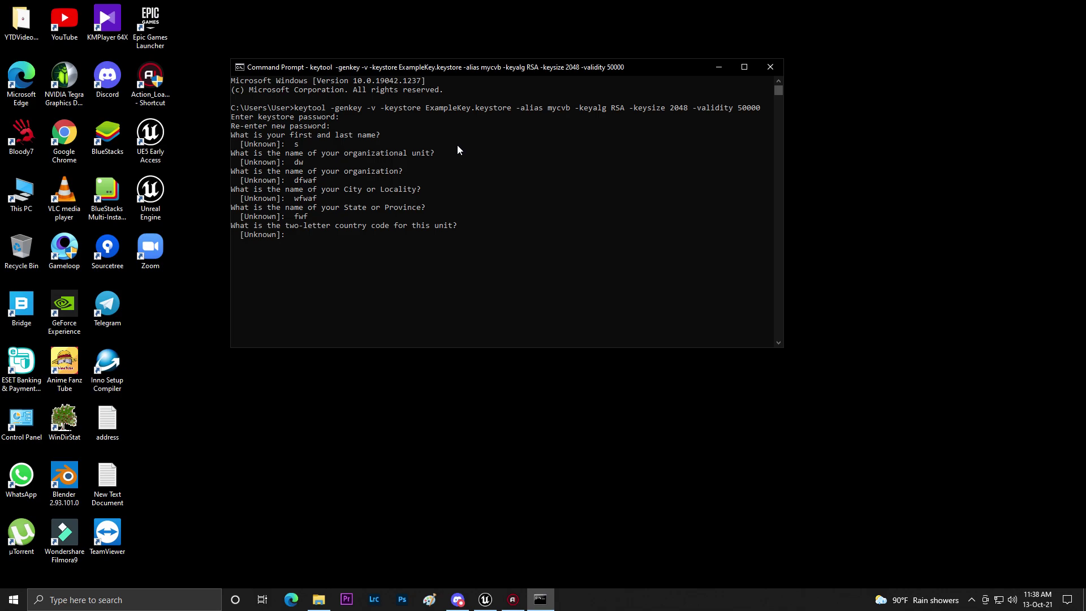
{"action": "type", "text": "ff"}
{"action": "key", "text": "Return"}
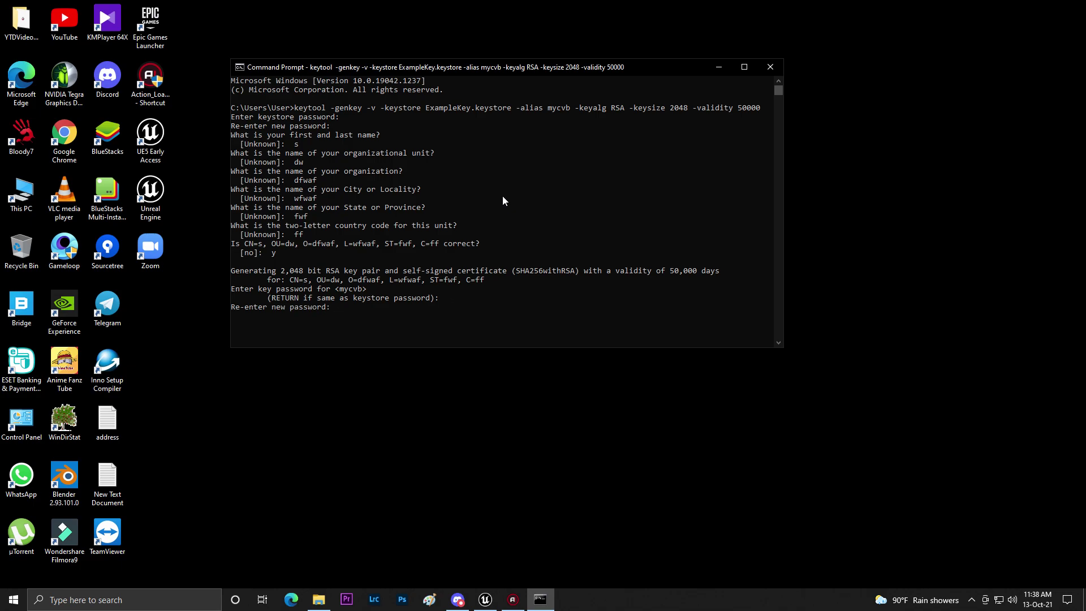
{"action": "key", "text": "Return"}
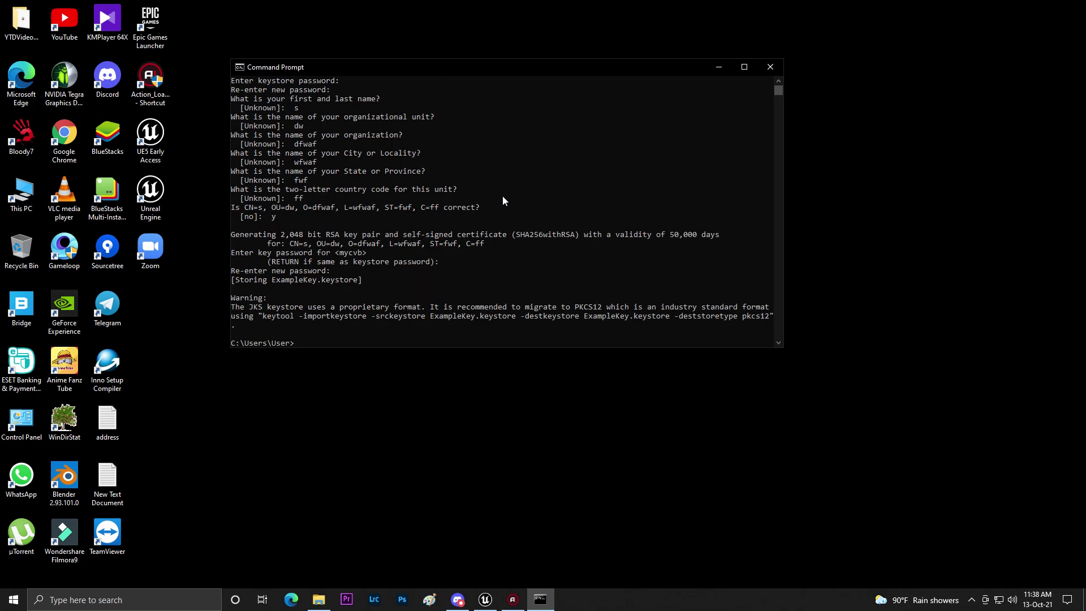
{"action": "left_click_drag", "start_coordinate": [249, 295], "coordinate": [318, 337]}
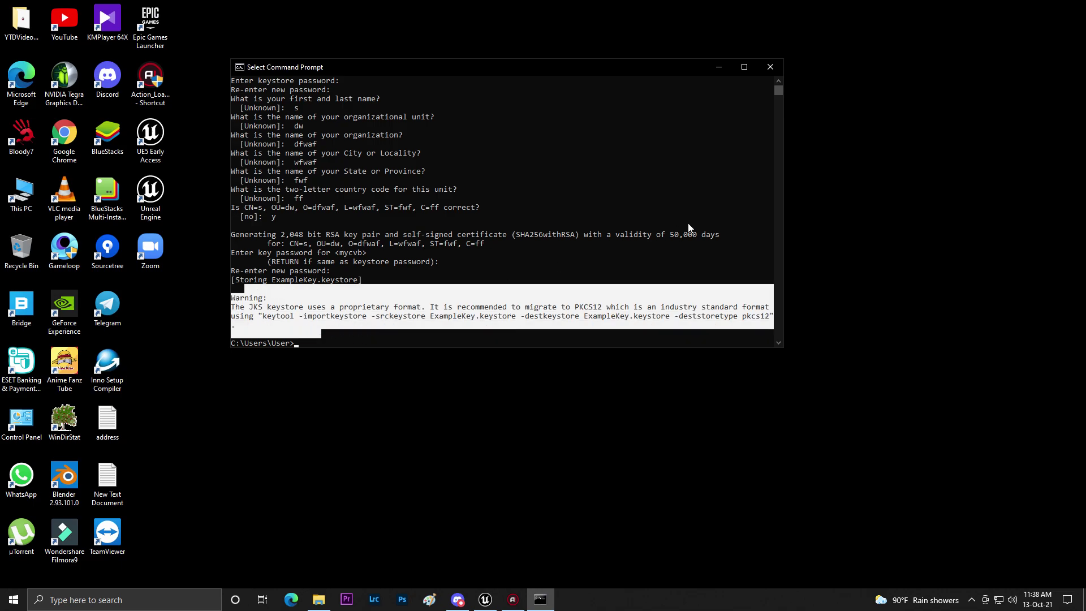
Step: Cut ExampleKey.keystore from C:\Users\User
{"action": "left_click", "coordinate": [780, 70]}
{"action": "left_click", "coordinate": [319, 599]}
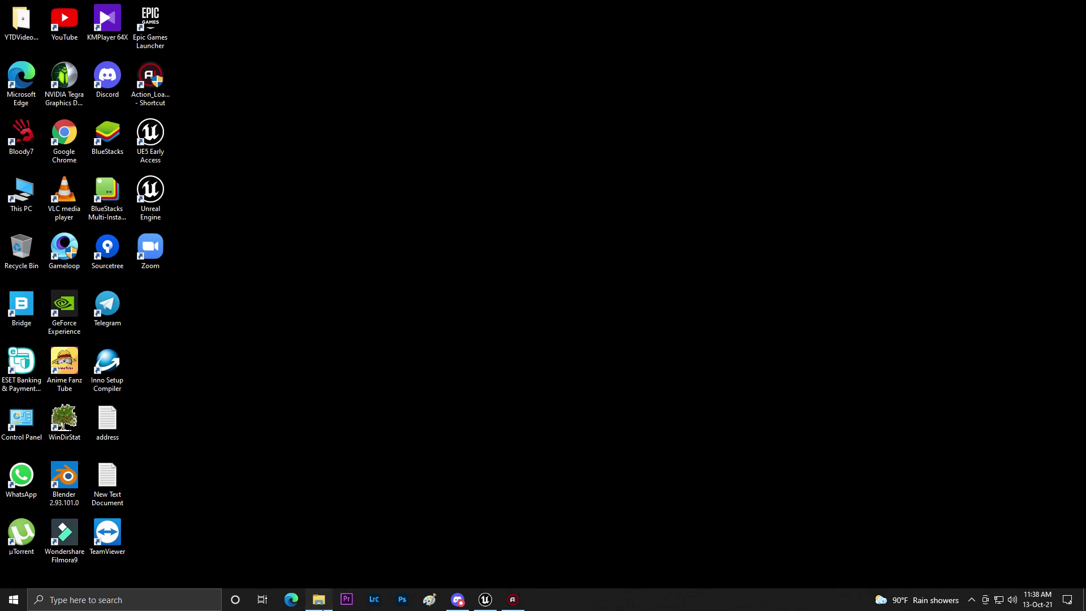
{"action": "left_click", "coordinate": [58, 369]}
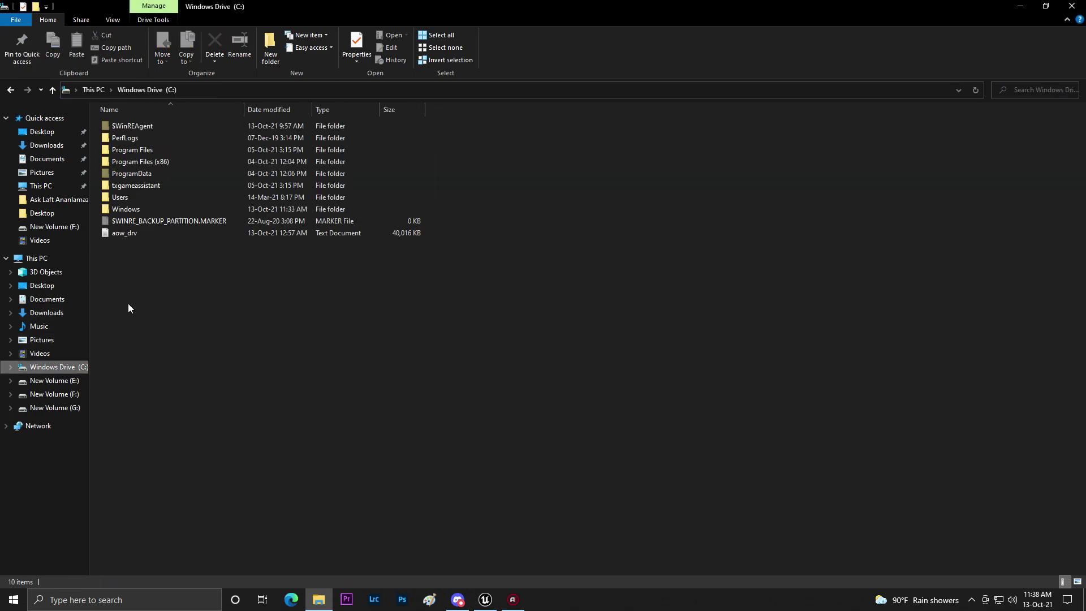
{"action": "double_click", "coordinate": [137, 197]}
{"action": "left_click", "coordinate": [146, 152]}
{"action": "double_click", "coordinate": [146, 153]}
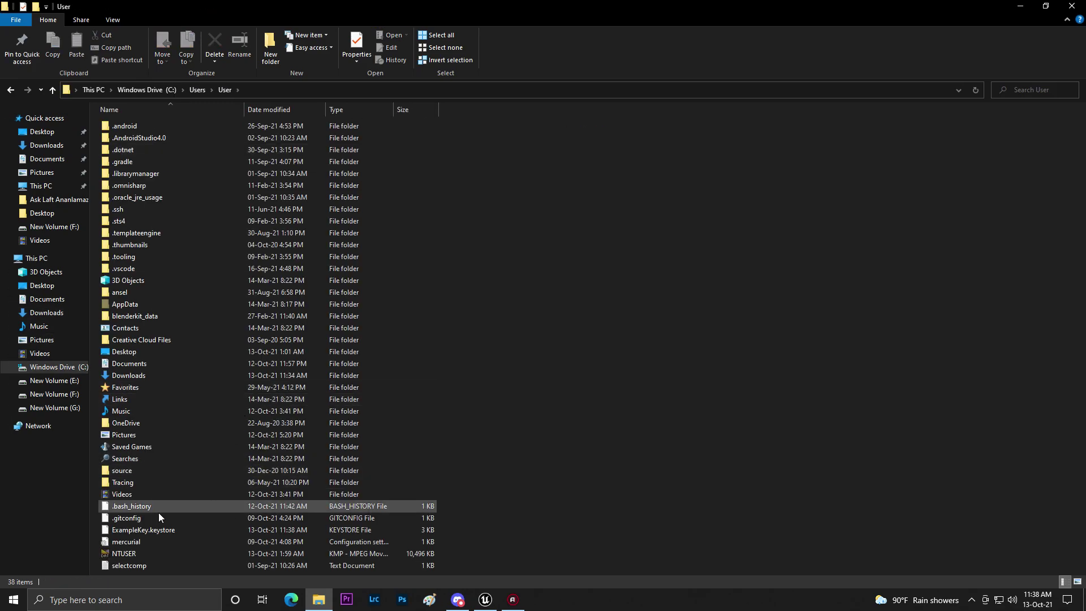
{"action": "right_click", "coordinate": [163, 530]}
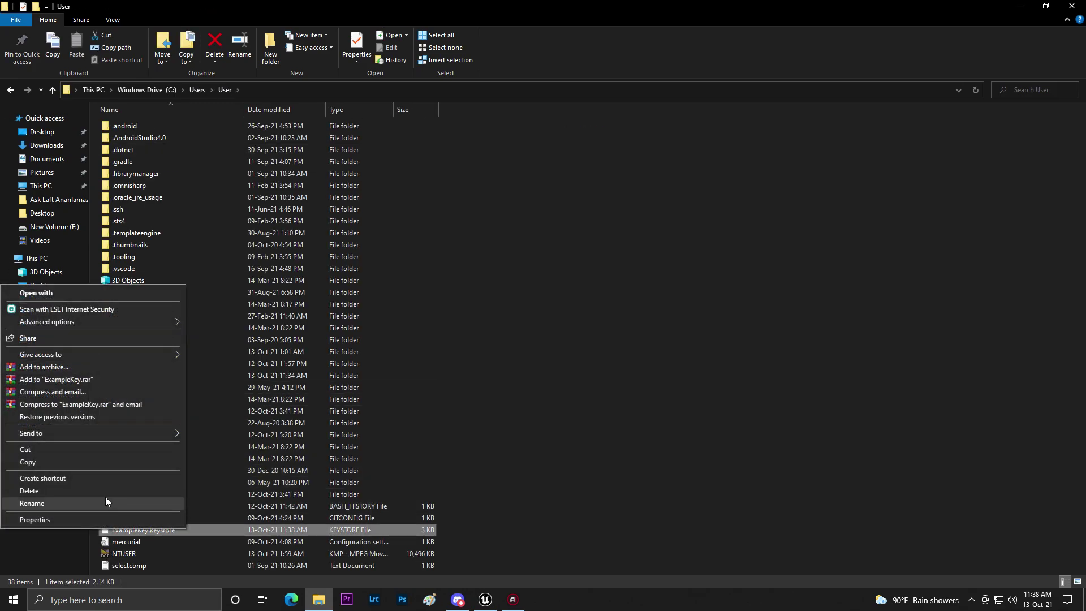
{"action": "left_click", "coordinate": [45, 450]}
Step: Paste the keystore into F:\UnRealEngine Project\UE4_VEhicle_bd\Build\Android
{"action": "left_click", "coordinate": [51, 394]}
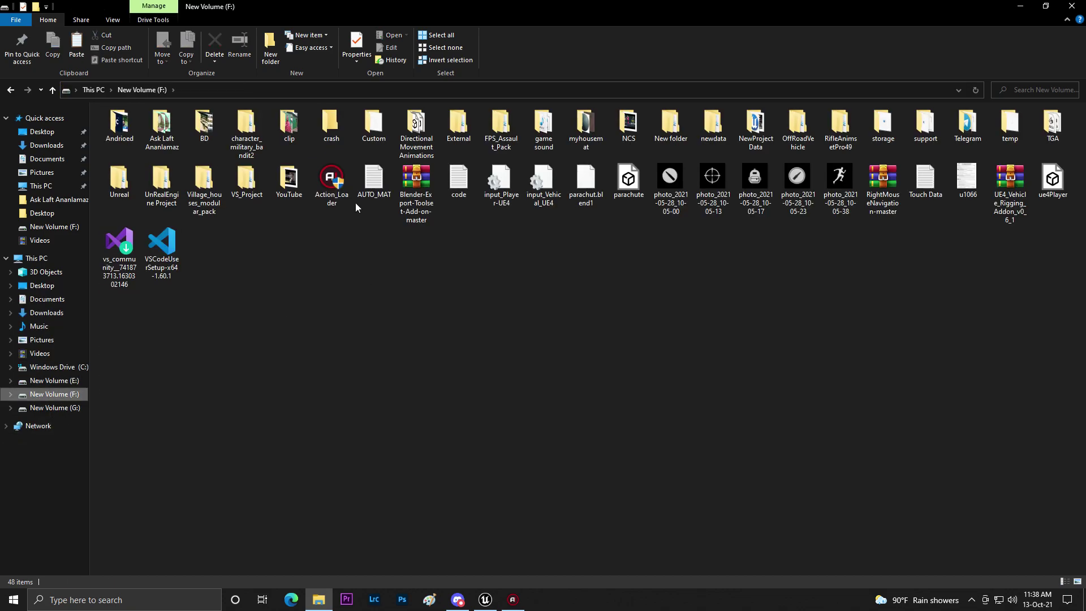
{"action": "double_click", "coordinate": [178, 183]}
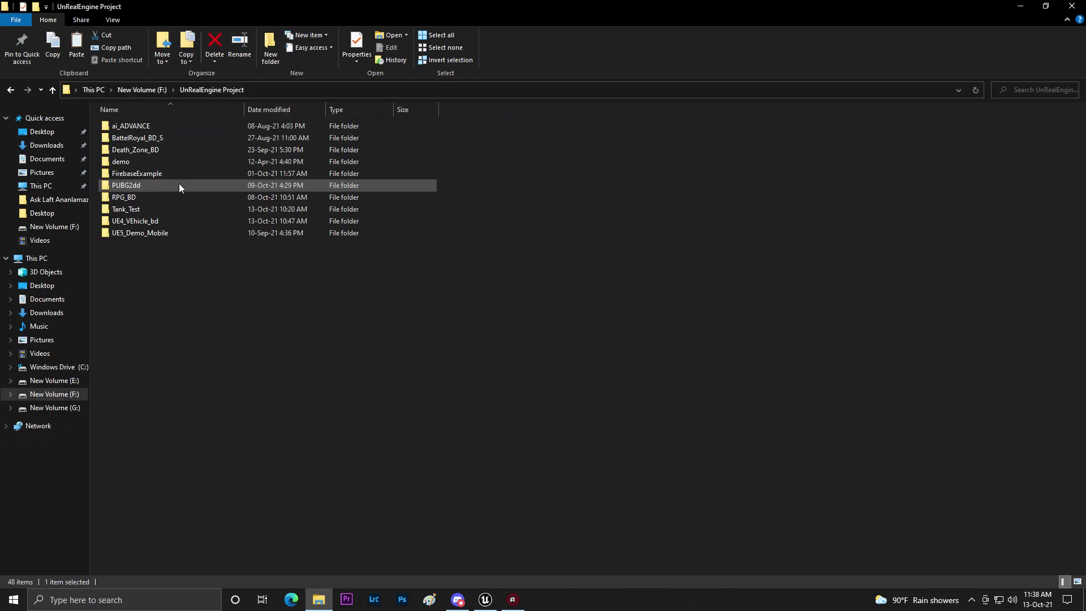
{"action": "double_click", "coordinate": [133, 223]}
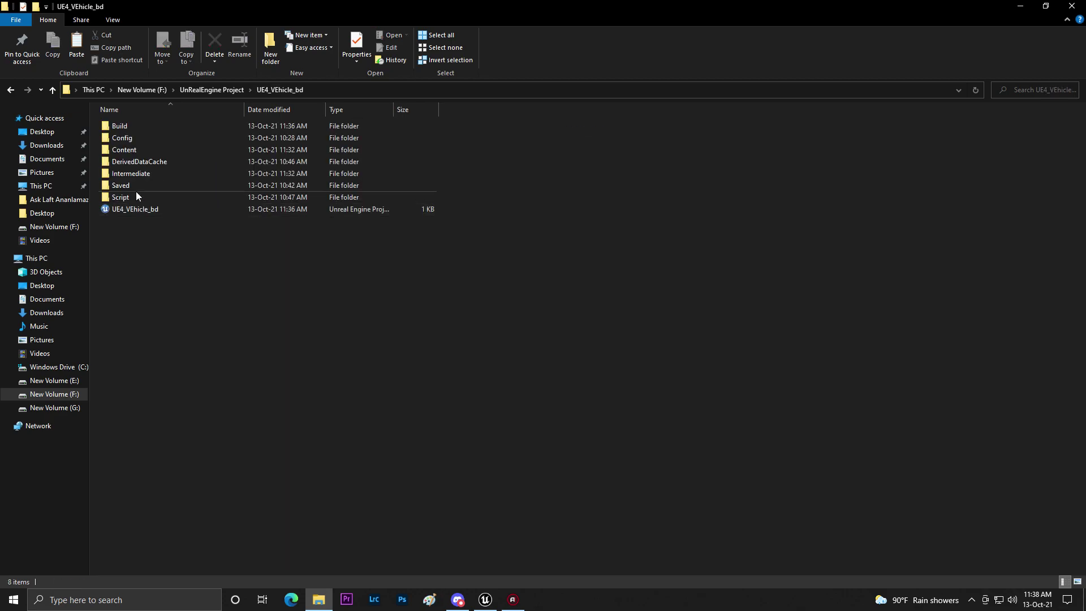
{"action": "double_click", "coordinate": [141, 127]}
{"action": "double_click", "coordinate": [140, 126]}
{"action": "right_click", "coordinate": [196, 195]}
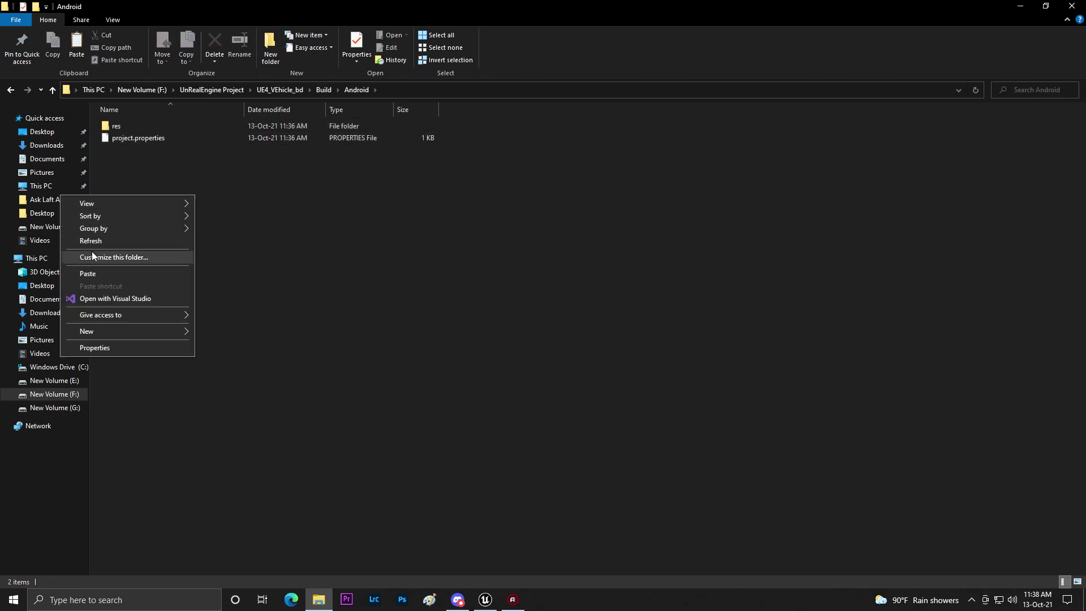
{"action": "left_click", "coordinate": [130, 270]}
Step: Copy the keystore's file name and switch back to the Unreal Editor
{"action": "right_click", "coordinate": [182, 136]}
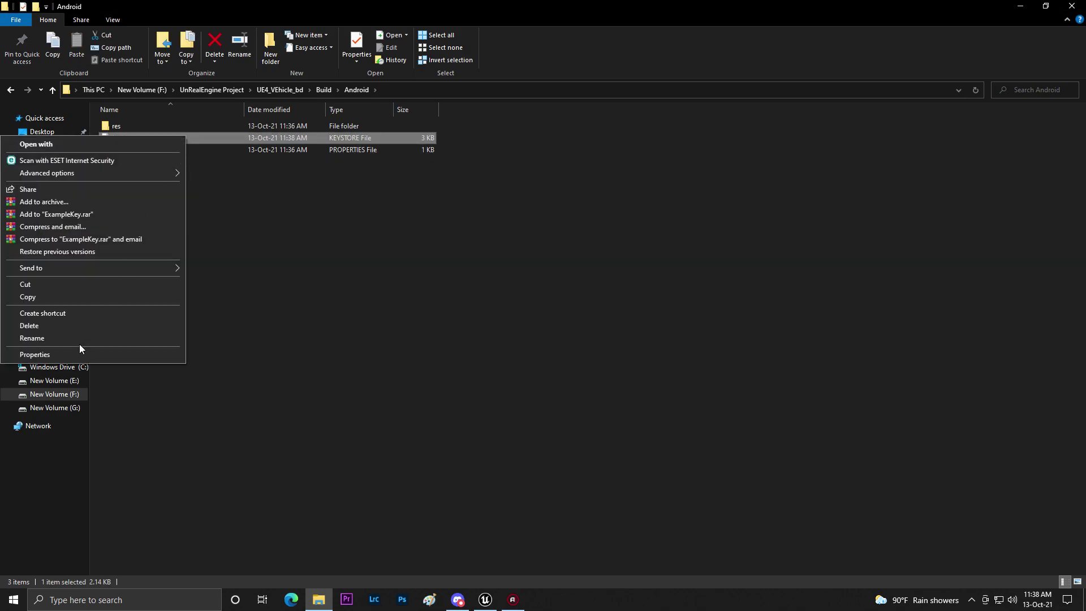
{"action": "left_click", "coordinate": [71, 338]}
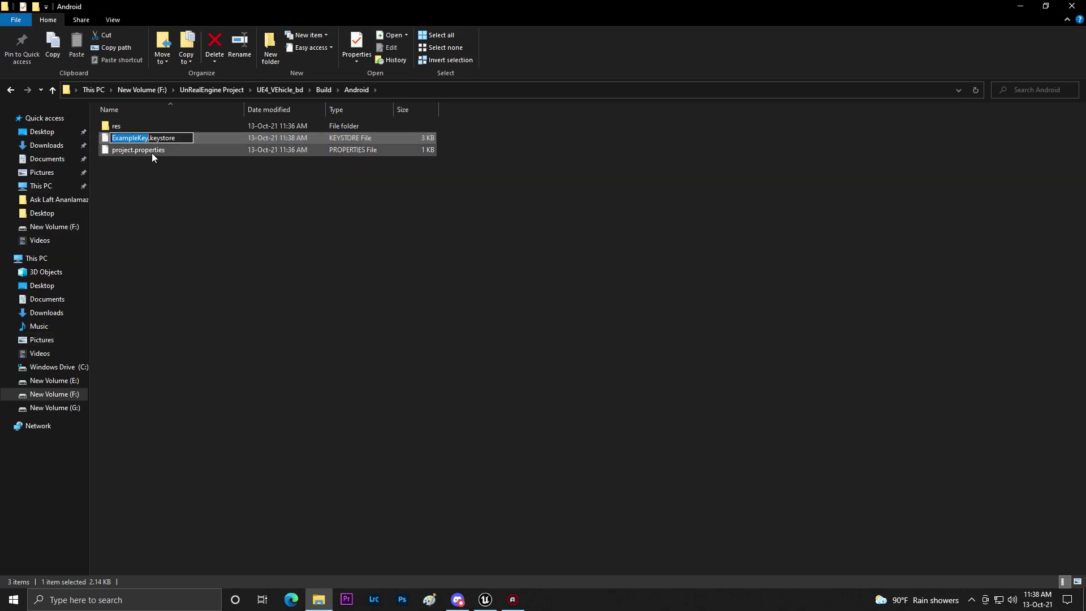
{"action": "right_click", "coordinate": [178, 138]}
{"action": "left_click", "coordinate": [109, 174]}
{"action": "left_click", "coordinate": [485, 600]}
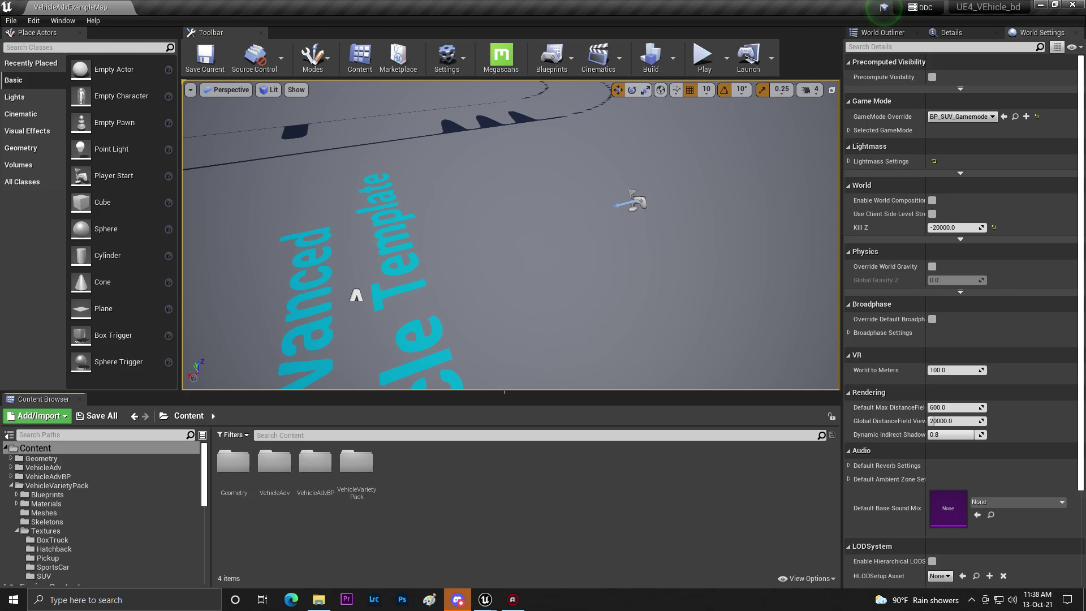
{"action": "left_click", "coordinate": [447, 57]}
Step: Enter ExampleKey.keystore as the Key Store under Android Distribution Signing
{"action": "left_click", "coordinate": [478, 110]}
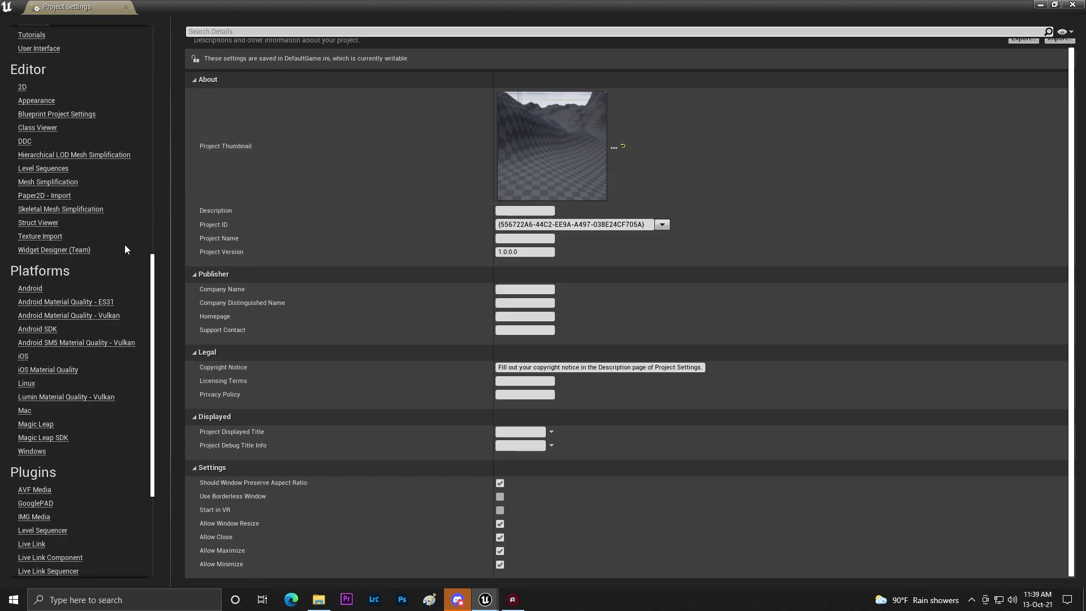
{"action": "scroll", "coordinate": [113, 282], "scroll_direction": "down", "scroll_amount": 8}
{"action": "scroll", "coordinate": [48, 351], "scroll_direction": "up", "scroll_amount": 5}
{"action": "left_click", "coordinate": [55, 205]}
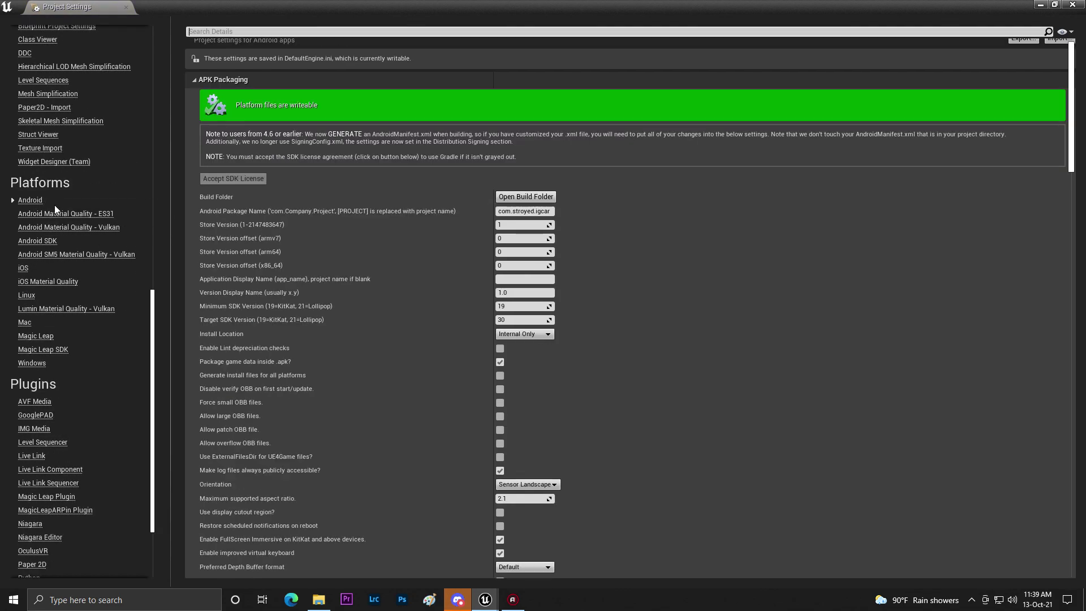
{"action": "scroll", "coordinate": [784, 474], "scroll_direction": "down", "scroll_amount": 15}
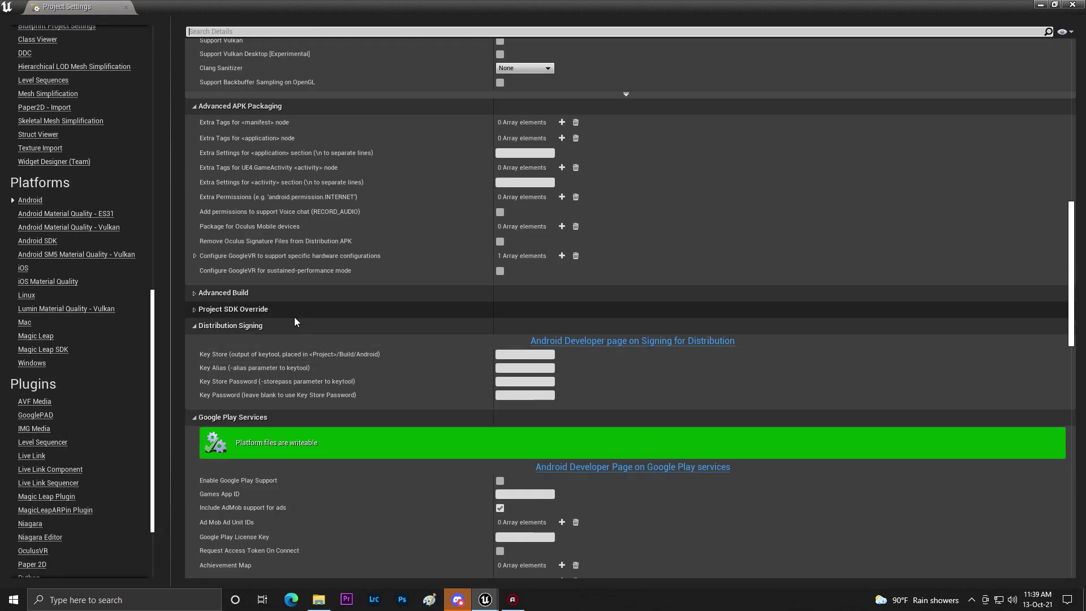
{"action": "left_click", "coordinate": [521, 355]}
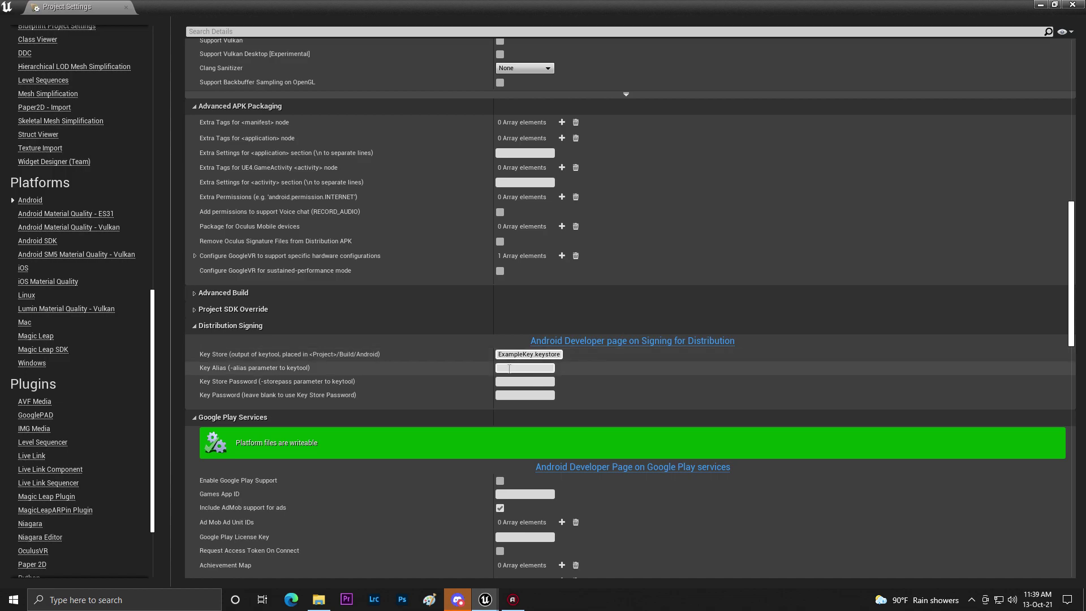
{"action": "left_click", "coordinate": [525, 367]}
Step: Minimize the Unreal windows and open the text file holding the saved keytool command
{"action": "left_click", "coordinate": [1038, 5]}
{"action": "left_click", "coordinate": [1033, 5]}
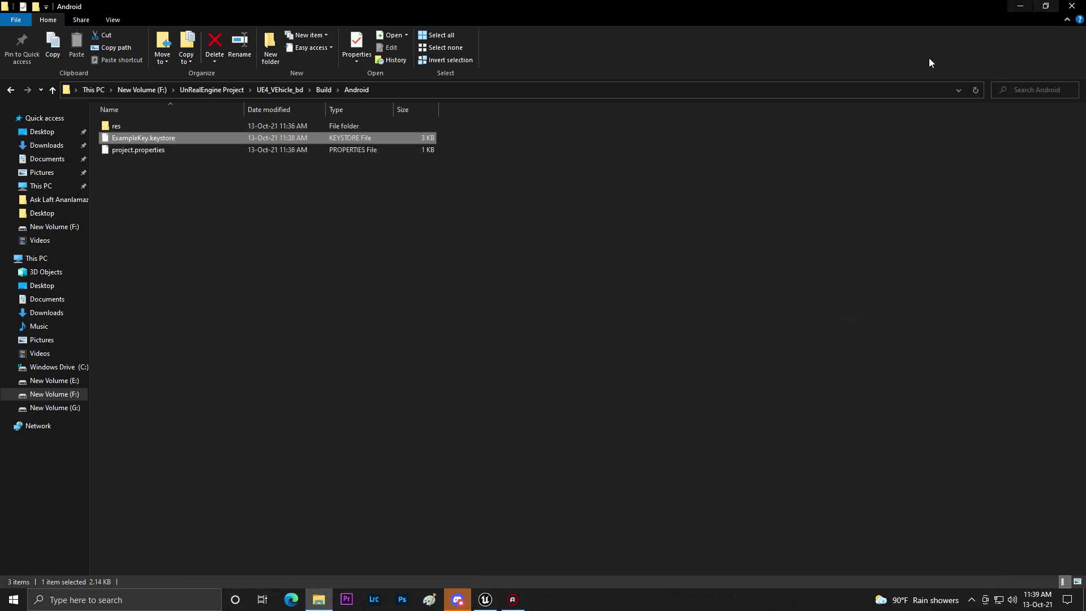
{"action": "left_click", "coordinate": [1030, 5]}
{"action": "double_click", "coordinate": [107, 482]}
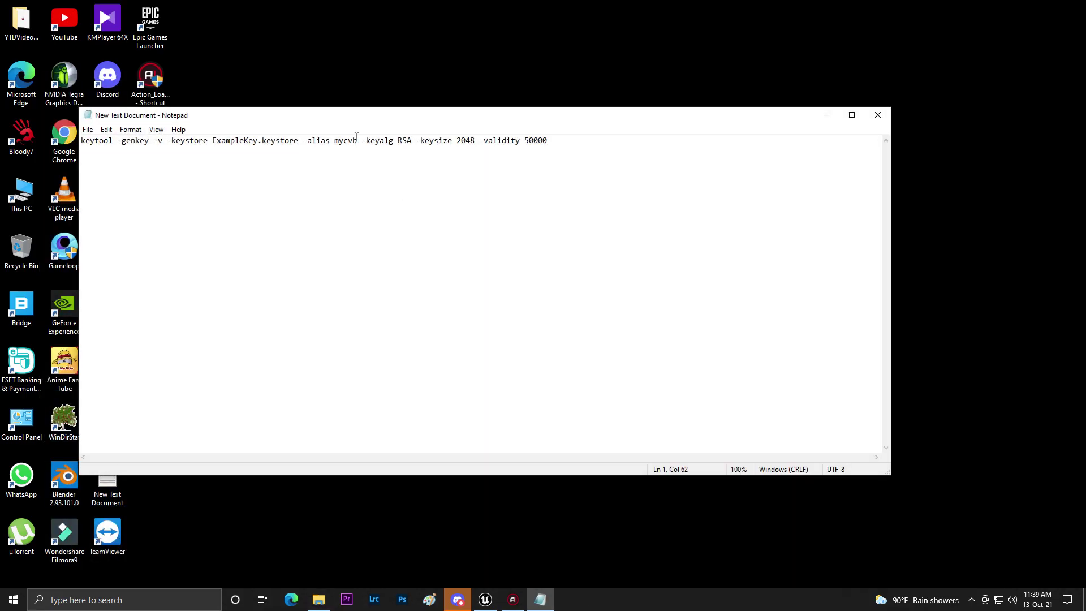
Step: Copy the alias mycvb from the keytool command and switch back to Unreal Editor
{"action": "left_click_drag", "start_coordinate": [357, 139], "coordinate": [337, 142]}
{"action": "right_click", "coordinate": [188, 141]}
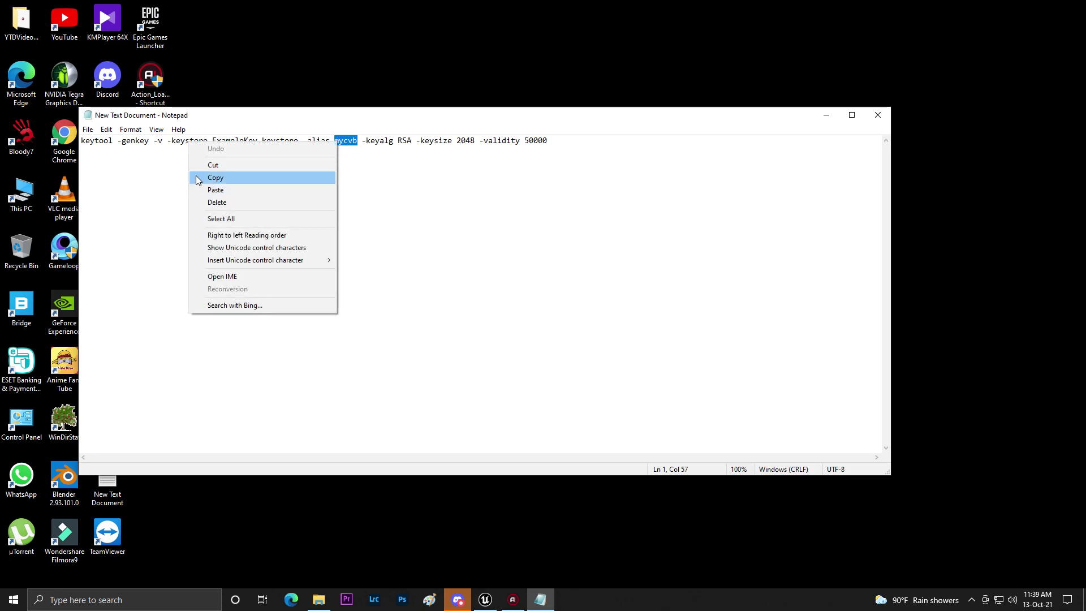
{"action": "left_click", "coordinate": [195, 177]}
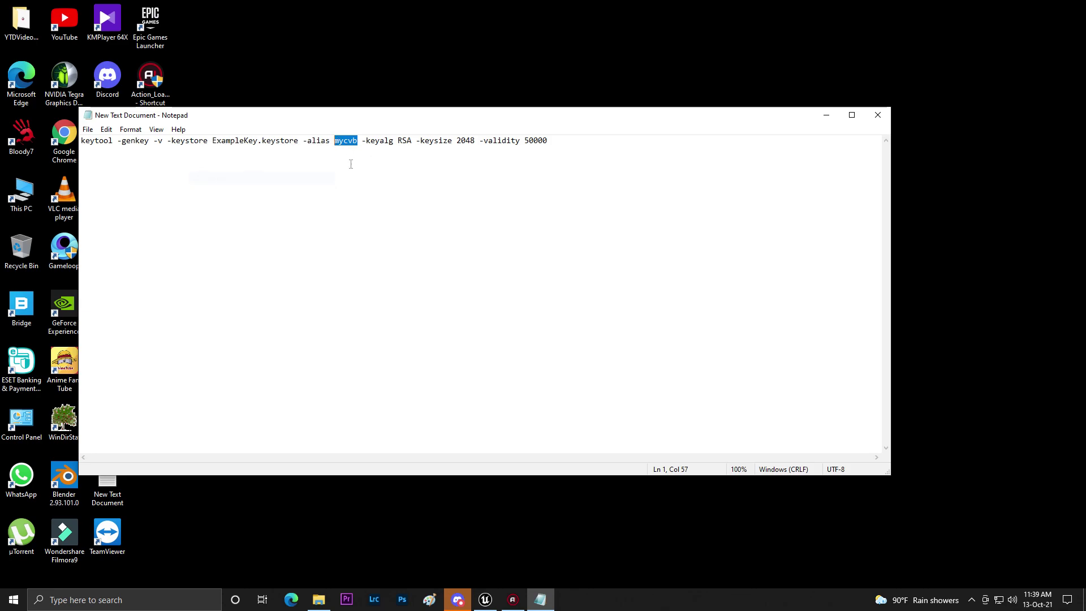
{"action": "left_click", "coordinate": [485, 600]}
Step: Paste mycvb into the Key Alias field of Distribution Signing in Project Settings
{"action": "mouse_move", "coordinate": [484, 597]}
{"action": "left_click", "coordinate": [559, 523]}
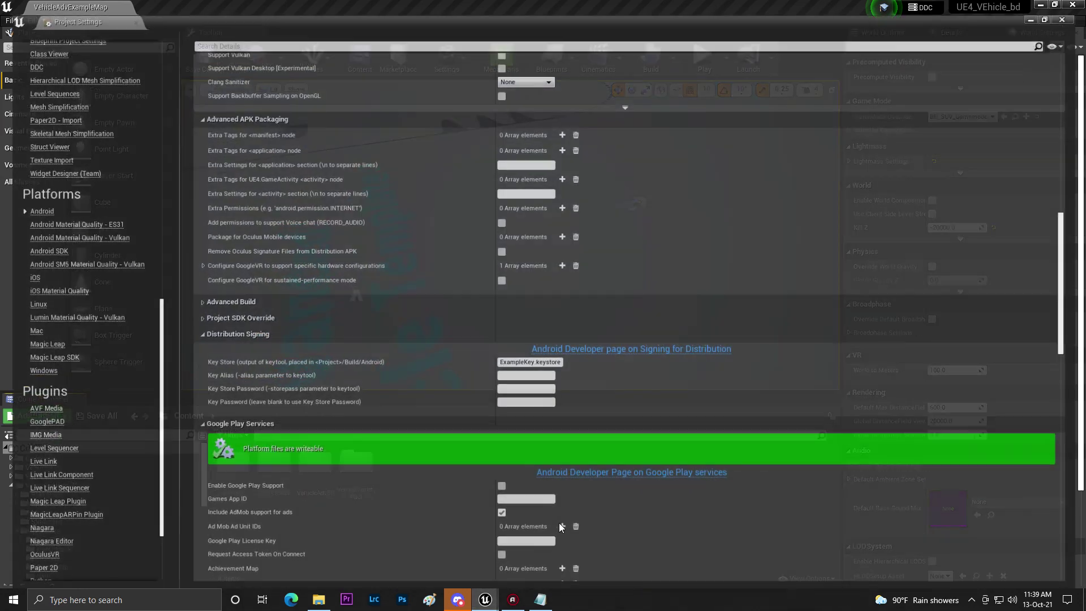
{"action": "left_click", "coordinate": [515, 367]}
{"action": "key", "text": "ctrl+v"}
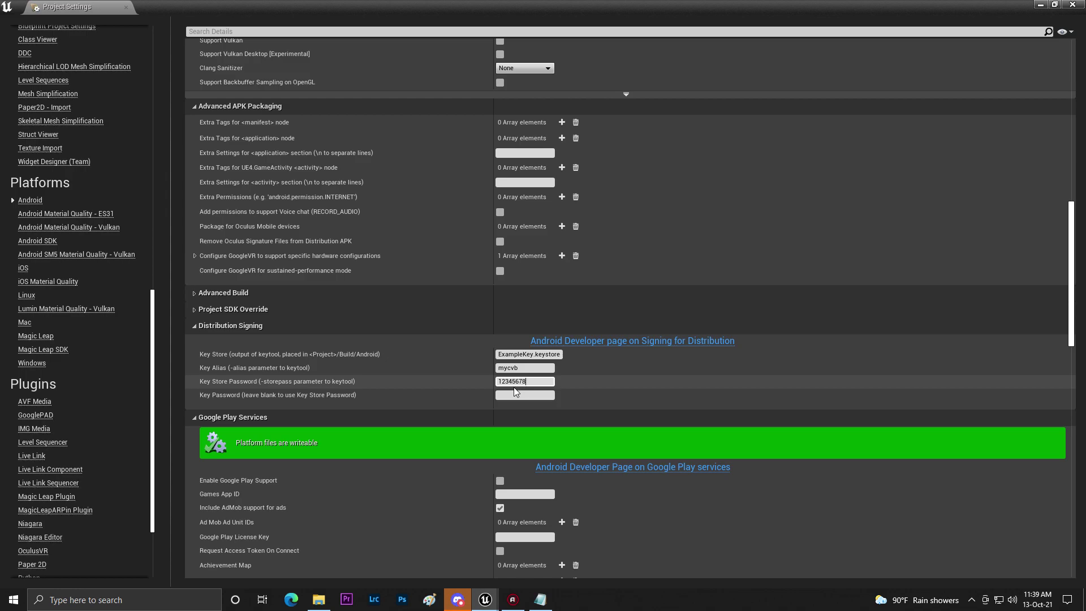
Step: Move on to the key password setting and scroll through the Android settings below it
{"action": "left_click", "coordinate": [515, 394]}
{"action": "scroll", "coordinate": [459, 370], "scroll_direction": "down", "scroll_amount": 1}
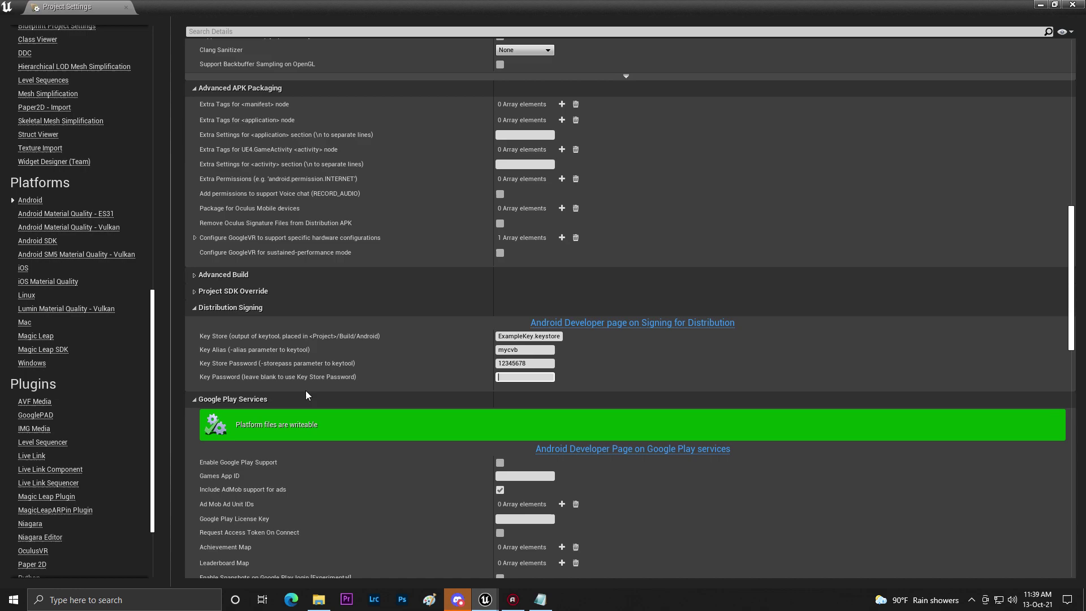
{"action": "scroll", "coordinate": [470, 430], "scroll_direction": "down", "scroll_amount": 1}
{"action": "scroll", "coordinate": [469, 430], "scroll_direction": "down", "scroll_amount": 5}
{"action": "scroll", "coordinate": [437, 403], "scroll_direction": "down", "scroll_amount": 16}
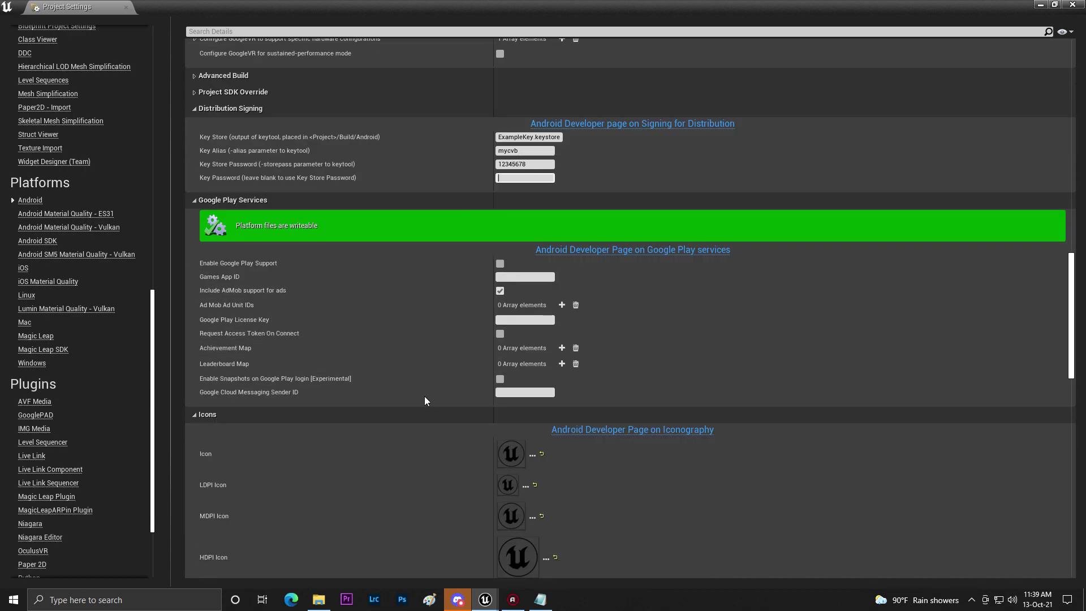
{"action": "scroll", "coordinate": [480, 433], "scroll_direction": "down", "scroll_amount": 11}
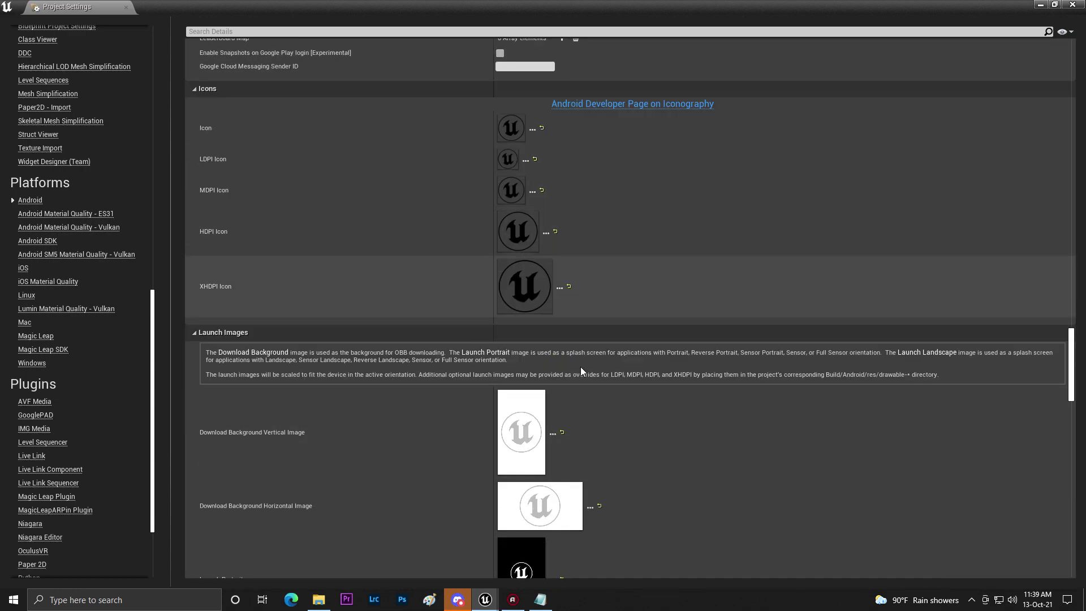
{"action": "scroll", "coordinate": [506, 461], "scroll_direction": "up", "scroll_amount": 10}
{"action": "scroll", "coordinate": [513, 286], "scroll_direction": "up", "scroll_amount": 20}
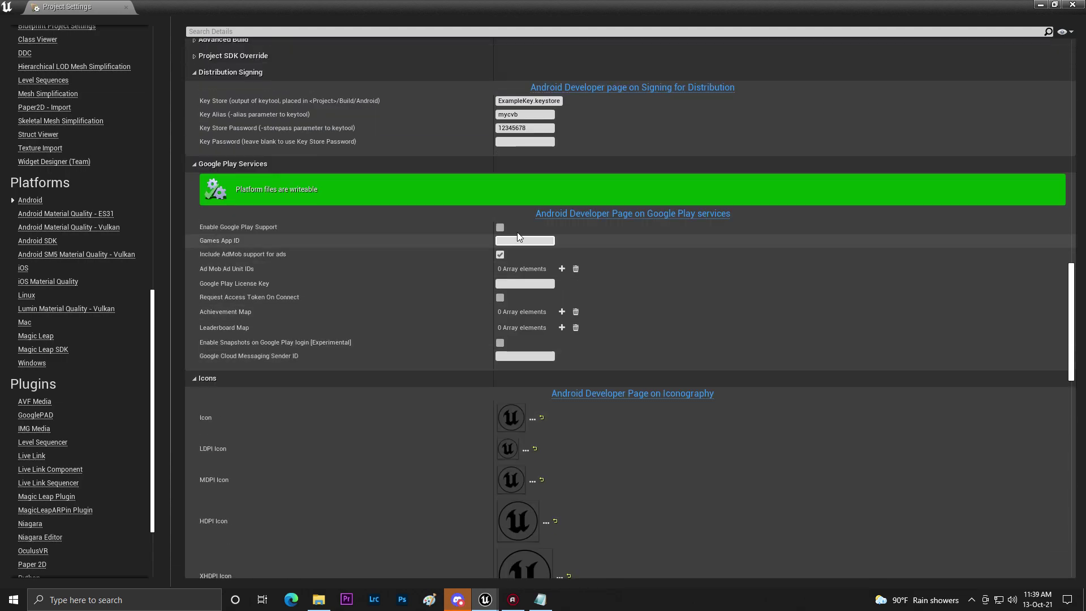
Step: Scroll the Android settings up to the top and back down again
{"action": "scroll", "coordinate": [560, 243], "scroll_direction": "up", "scroll_amount": 16}
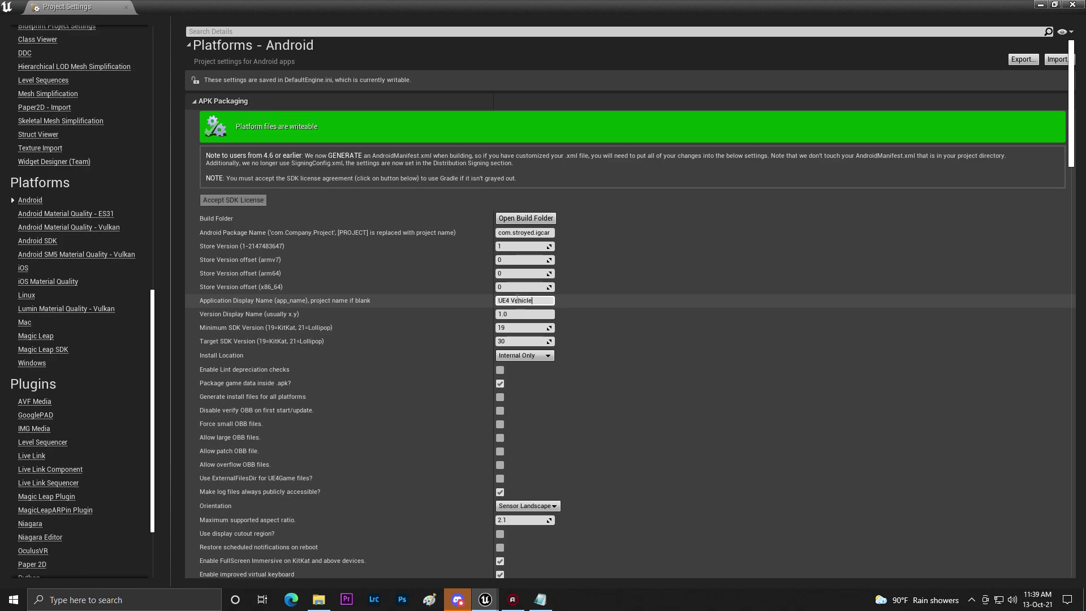
{"action": "scroll", "coordinate": [328, 314], "scroll_direction": "down", "scroll_amount": 4}
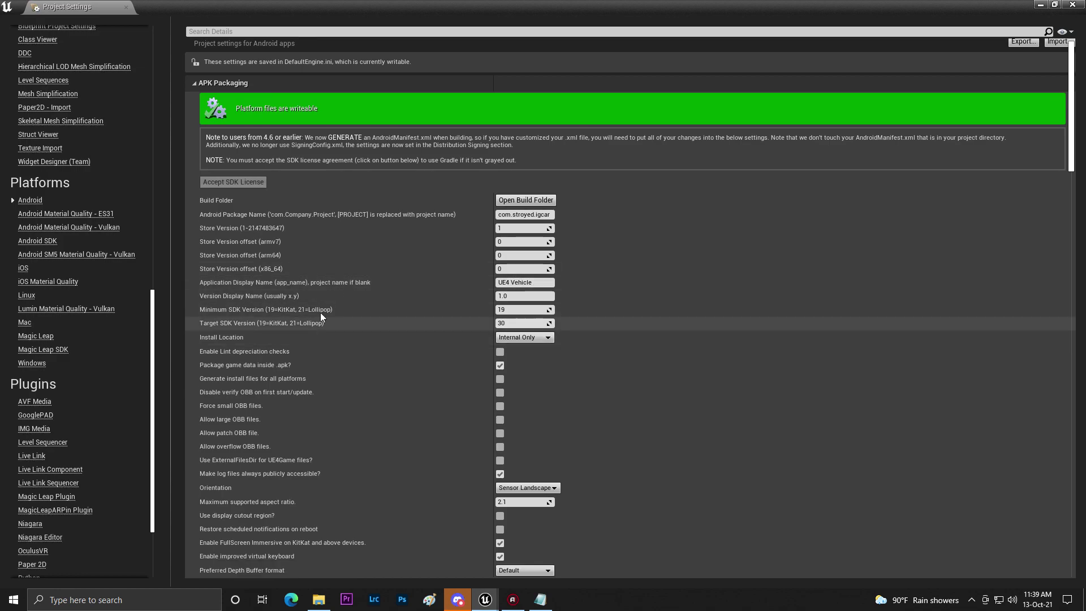
{"action": "scroll", "coordinate": [477, 280], "scroll_direction": "down", "scroll_amount": 1}
{"action": "scroll", "coordinate": [49, 449], "scroll_direction": "down", "scroll_amount": 4}
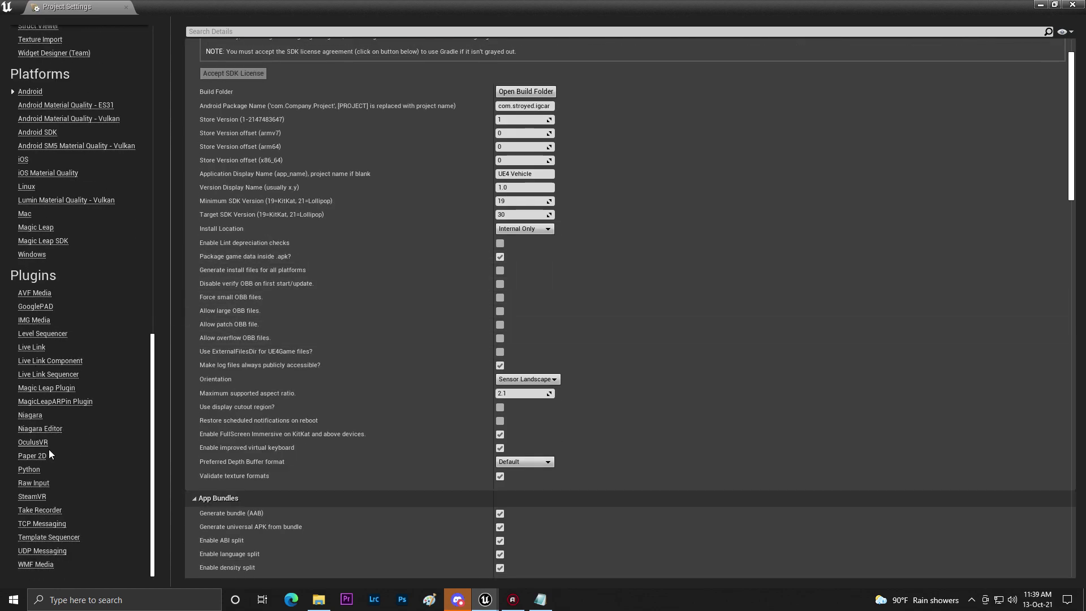
Step: Open the GooglePAD plugin settings, then hide Project Settings to reach the level editor
{"action": "left_click", "coordinate": [36, 306]}
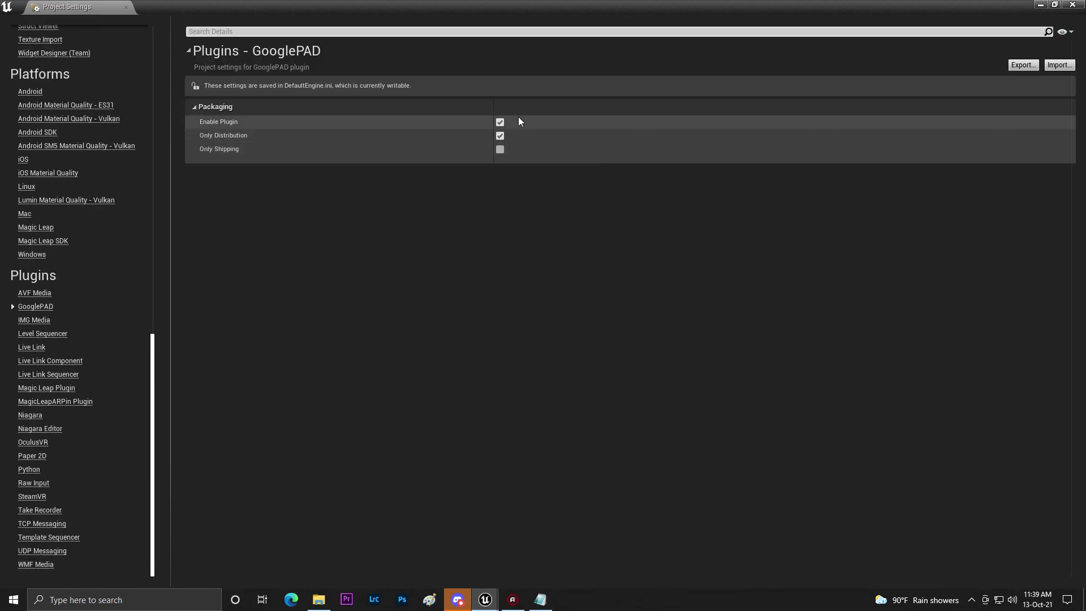
{"action": "left_click", "coordinate": [1040, 5]}
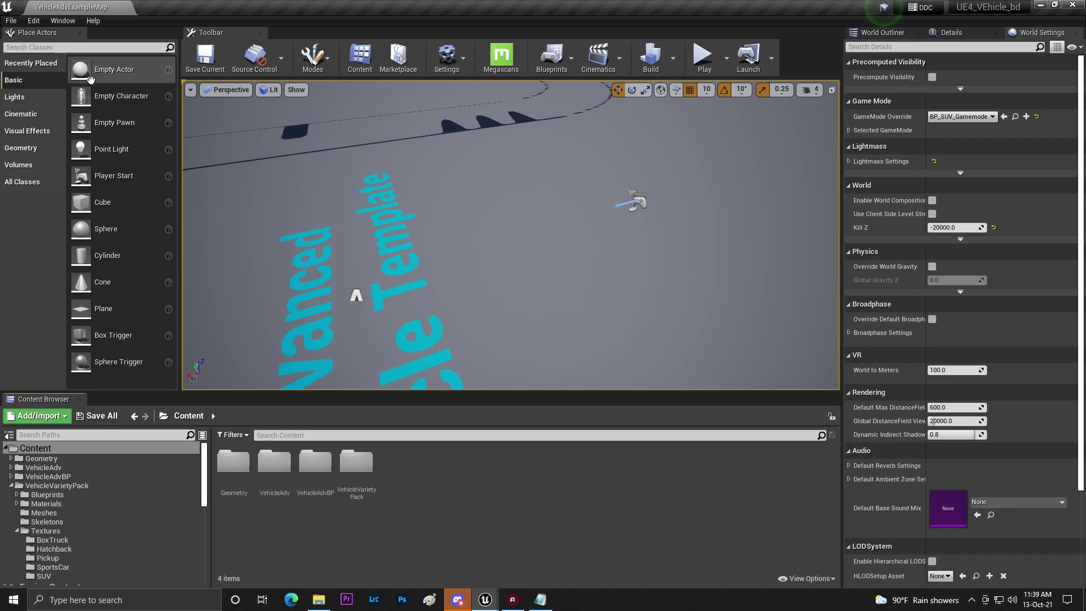
{"action": "left_click", "coordinate": [33, 21]}
{"action": "left_click", "coordinate": [56, 182]}
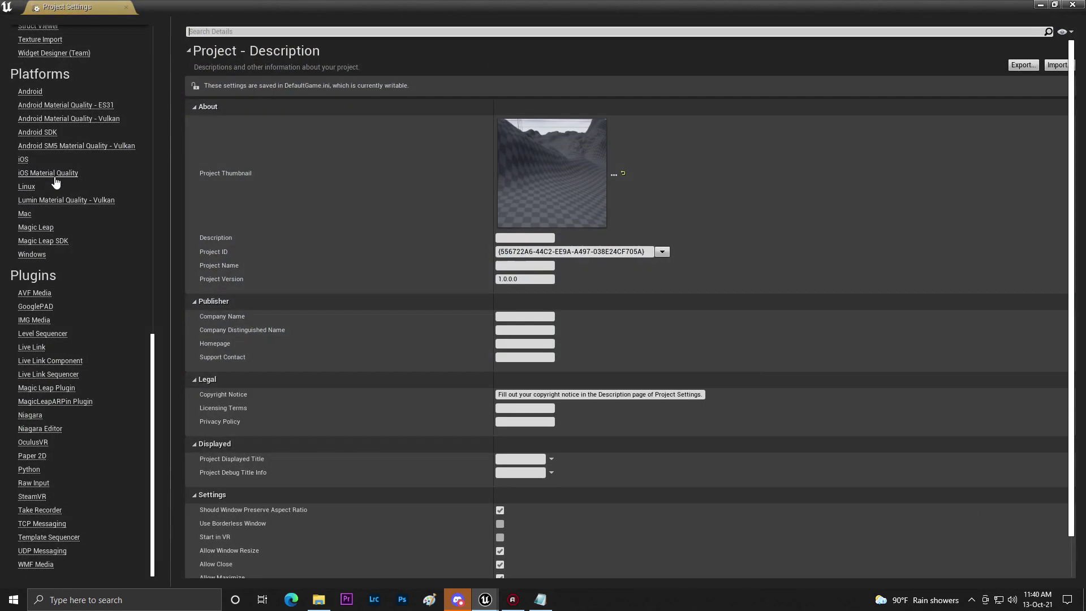
{"action": "left_click", "coordinate": [1039, 4]}
Step: Check Allow ChunkID Assignments on Editor Preferences' General - Experimental page, then minimize it
{"action": "left_click", "coordinate": [33, 21]}
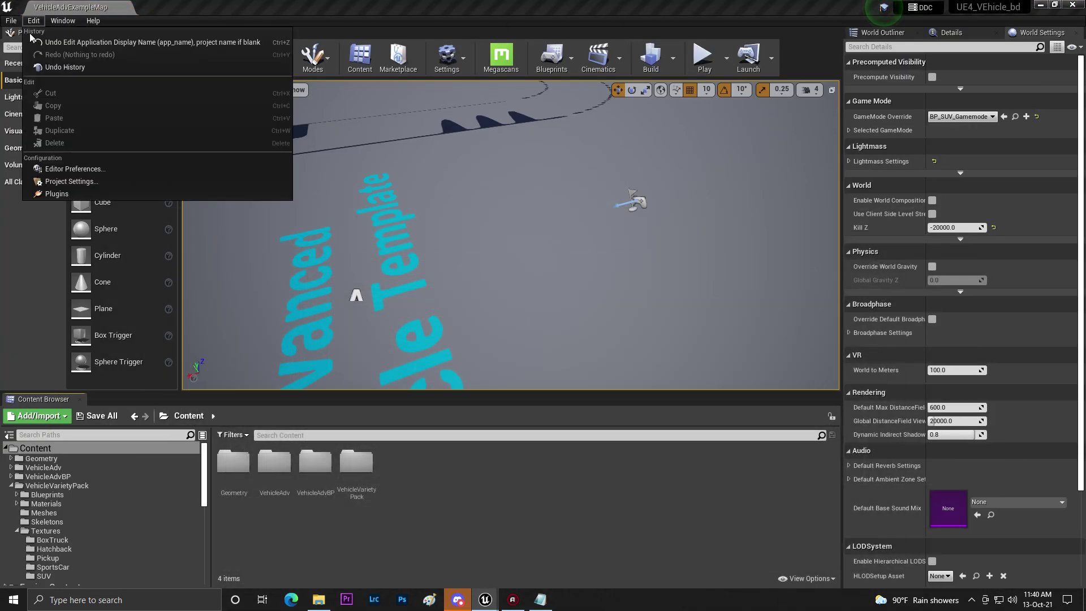
{"action": "left_click", "coordinate": [151, 148]}
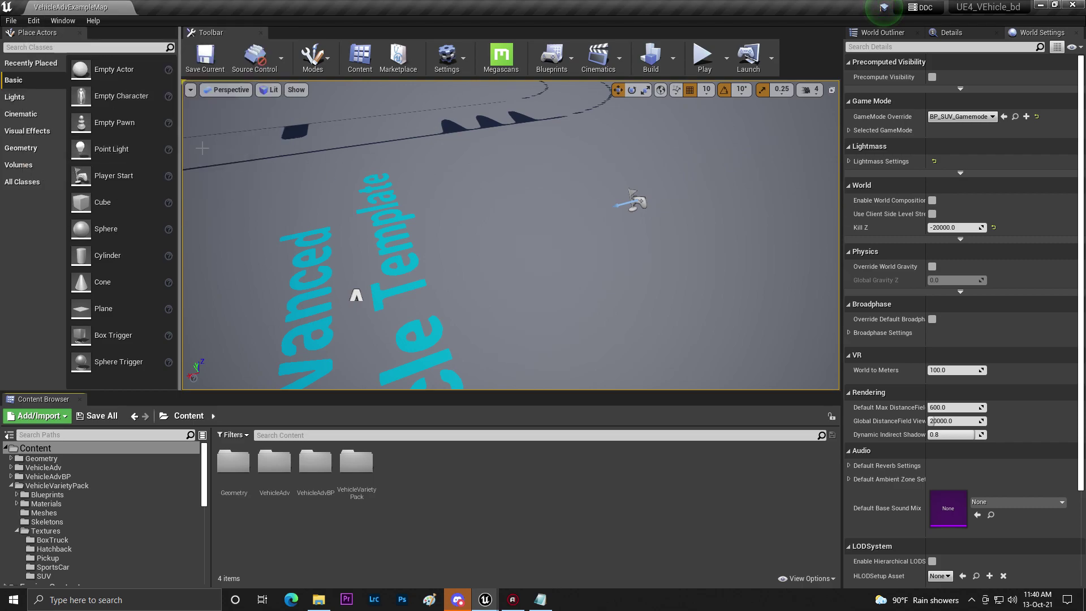
{"action": "mouse_move", "coordinate": [486, 597]}
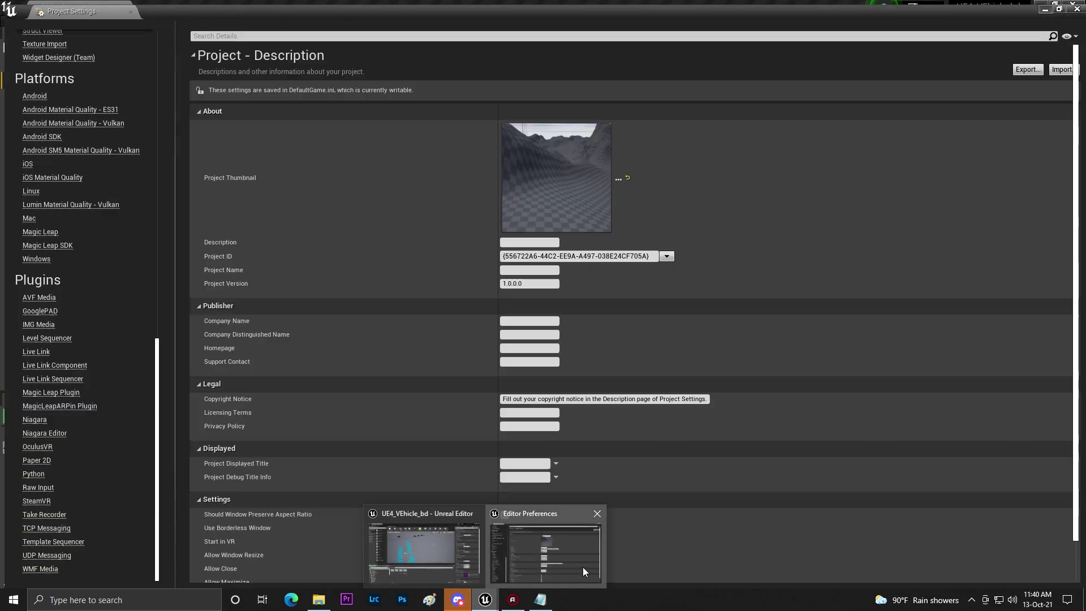
{"action": "left_click", "coordinate": [582, 567]}
{"action": "left_click", "coordinate": [38, 86]}
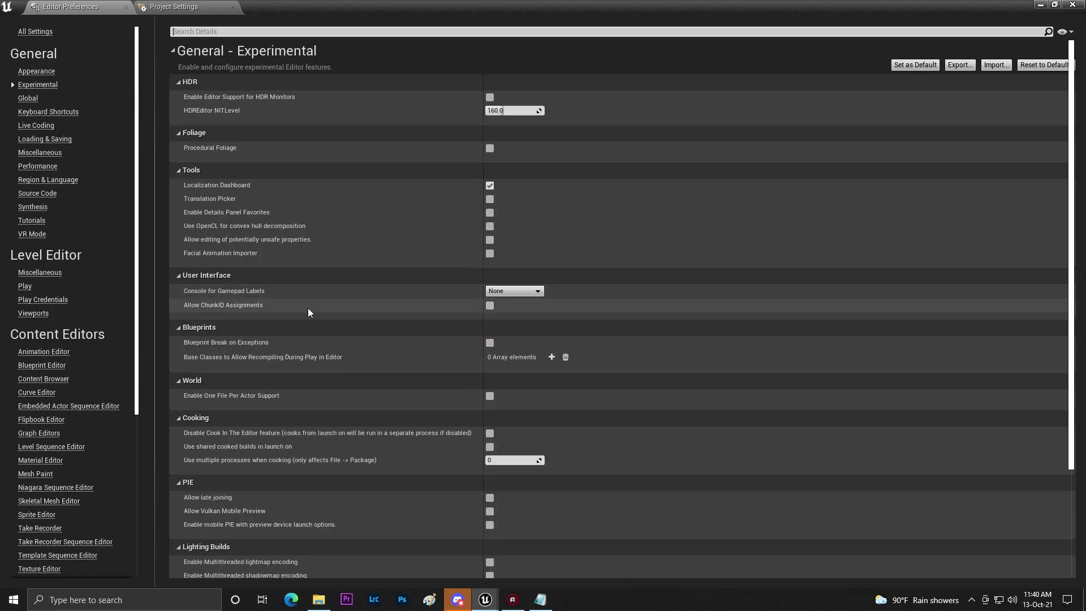
{"action": "left_click", "coordinate": [1040, 5]}
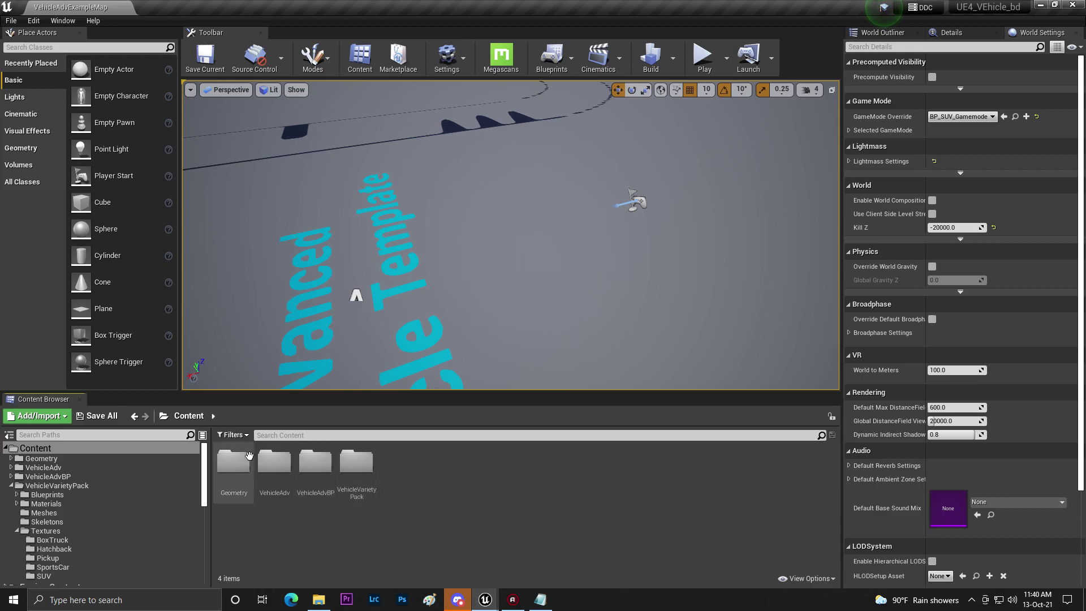
Step: Assign VehicleAdvExampleMap in VehicleAdvBP > Maps to chunk ID 1
{"action": "double_click", "coordinate": [315, 461]}
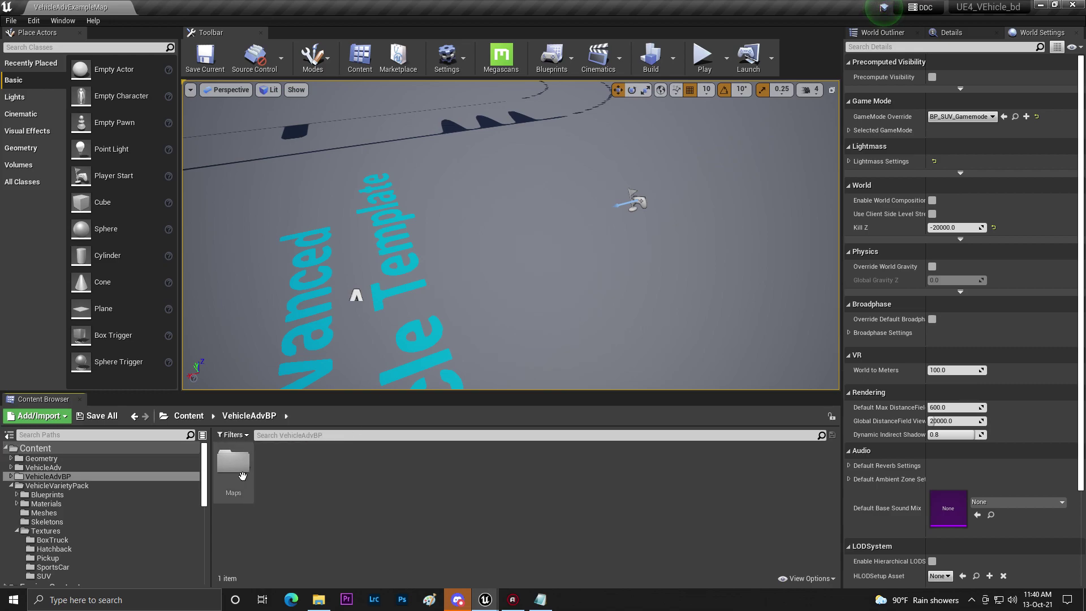
{"action": "double_click", "coordinate": [235, 462]}
{"action": "right_click", "coordinate": [272, 463]}
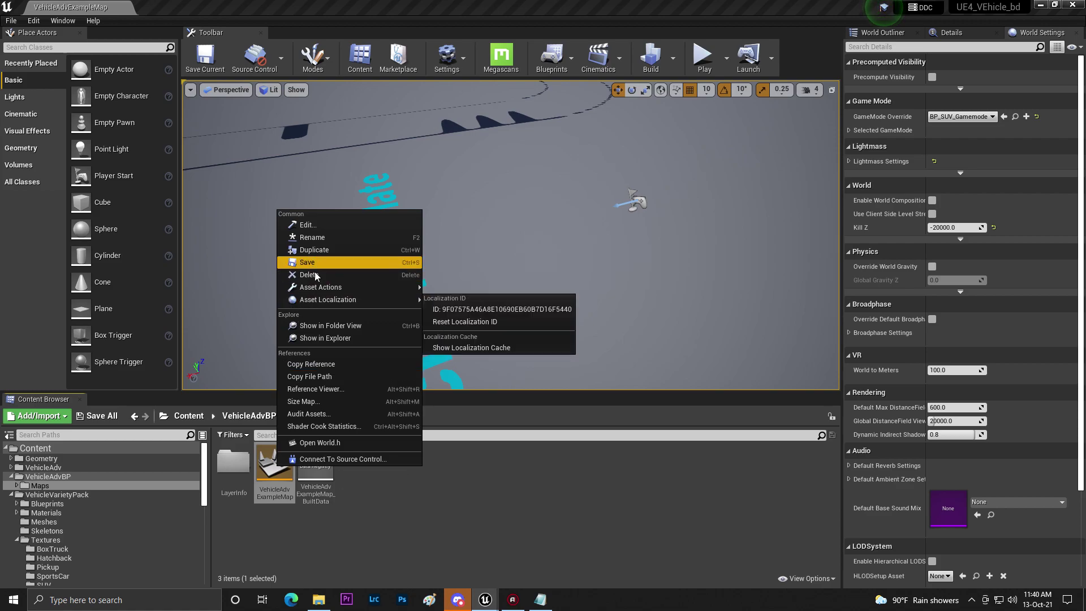
{"action": "mouse_move", "coordinate": [312, 289]}
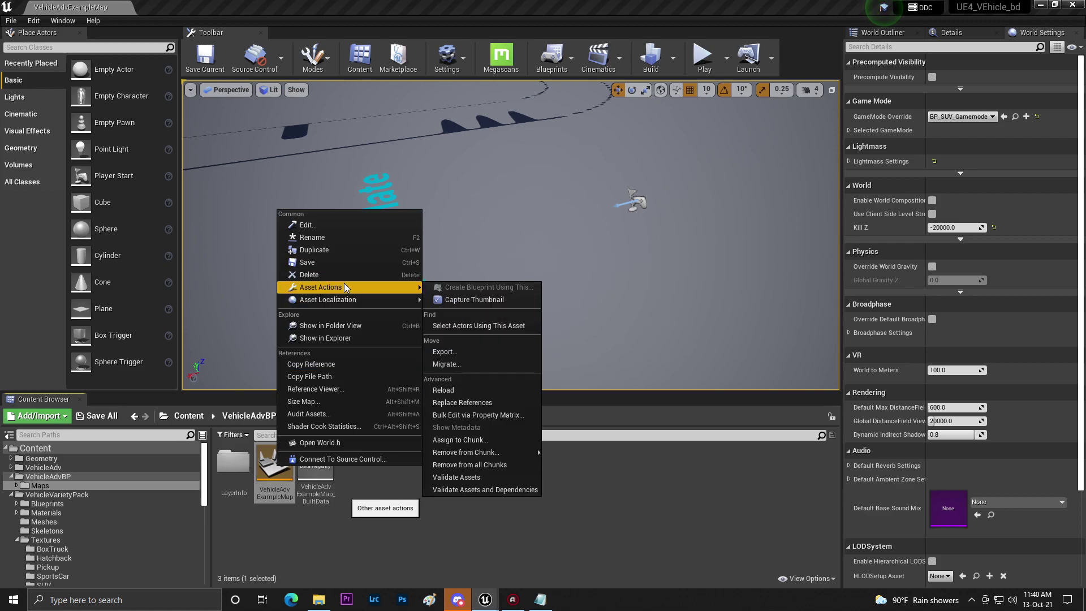
{"action": "left_click", "coordinate": [456, 439]}
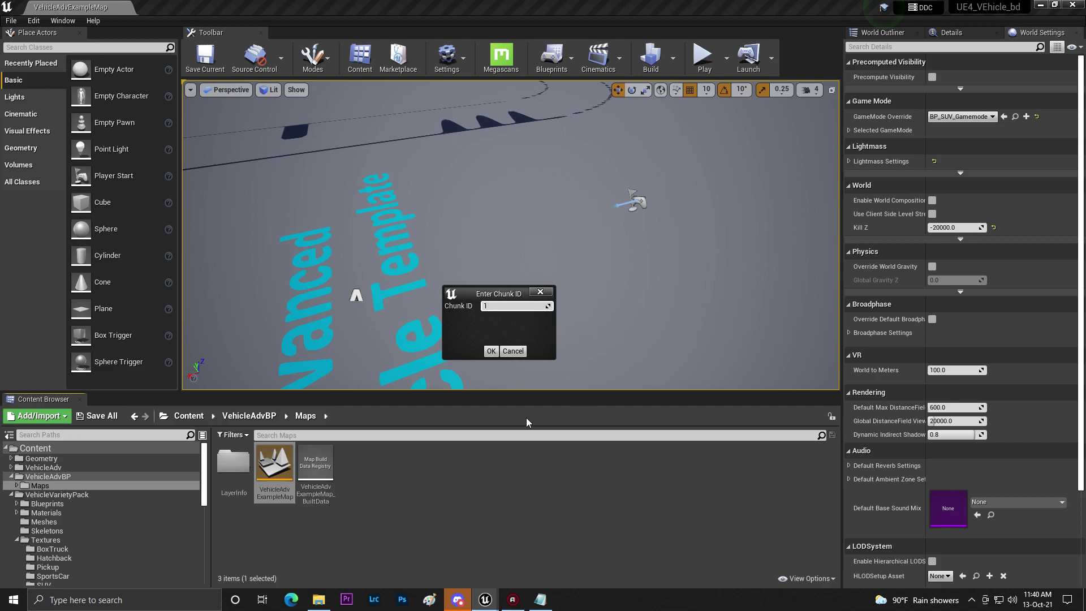
{"action": "left_click", "coordinate": [492, 350]}
Step: Save all modified packages and the current map
{"action": "left_click", "coordinate": [96, 415]}
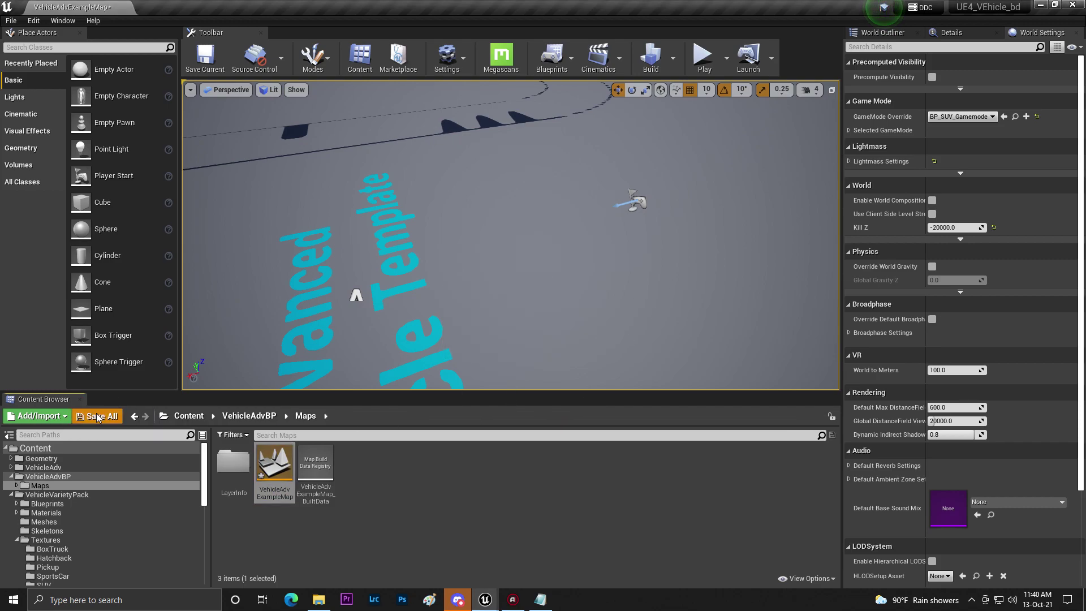
{"action": "left_click", "coordinate": [645, 402]}
{"action": "left_click", "coordinate": [196, 55]}
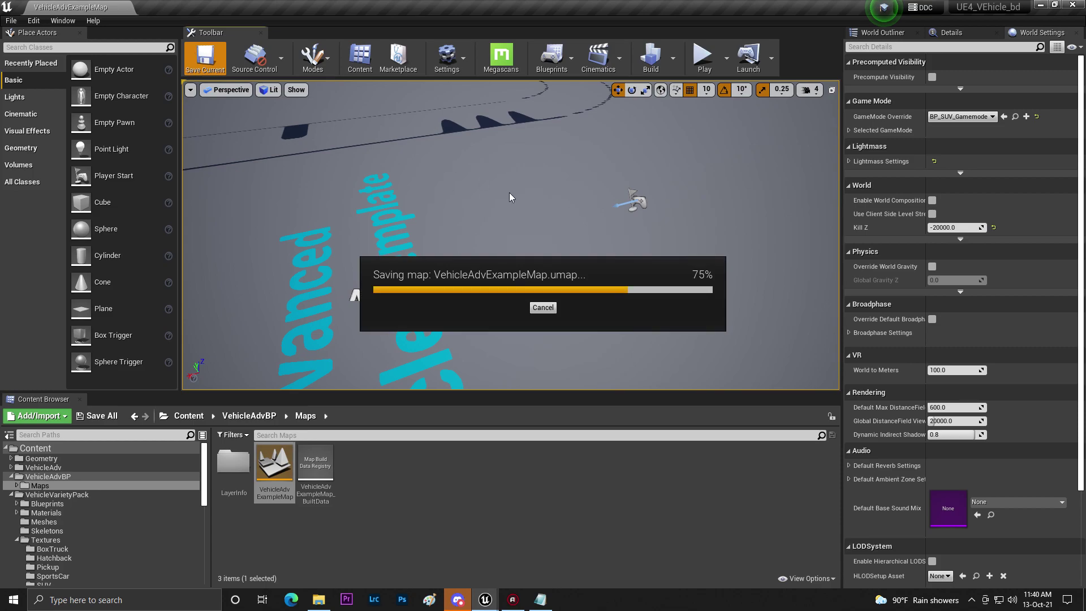
Step: Package the project for Android (ETC2) into the Music folder and enlarge the output log
{"action": "left_click", "coordinate": [11, 21]}
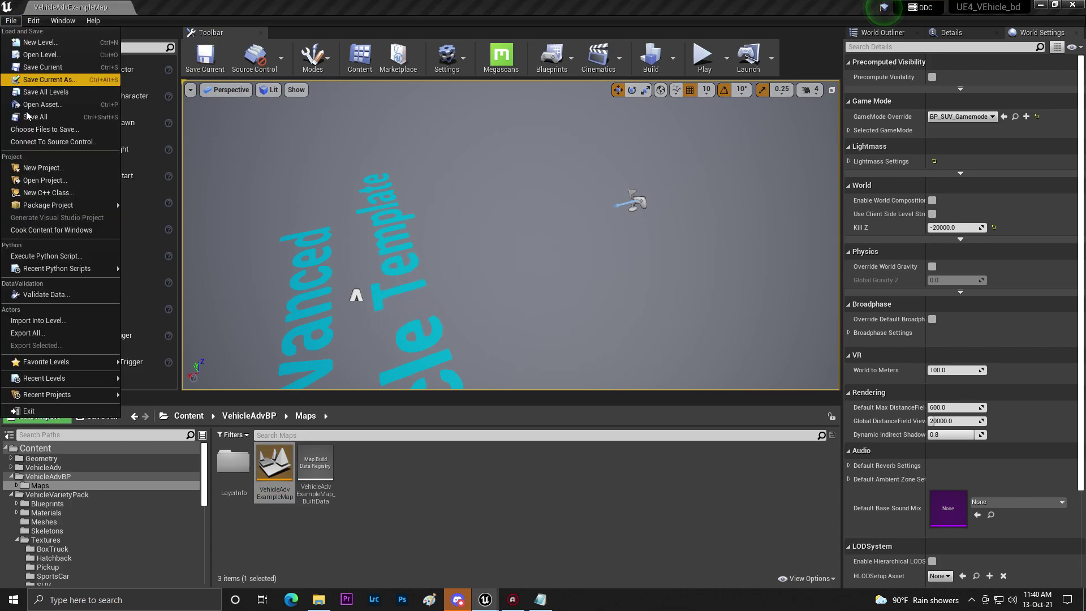
{"action": "mouse_move", "coordinate": [159, 204]}
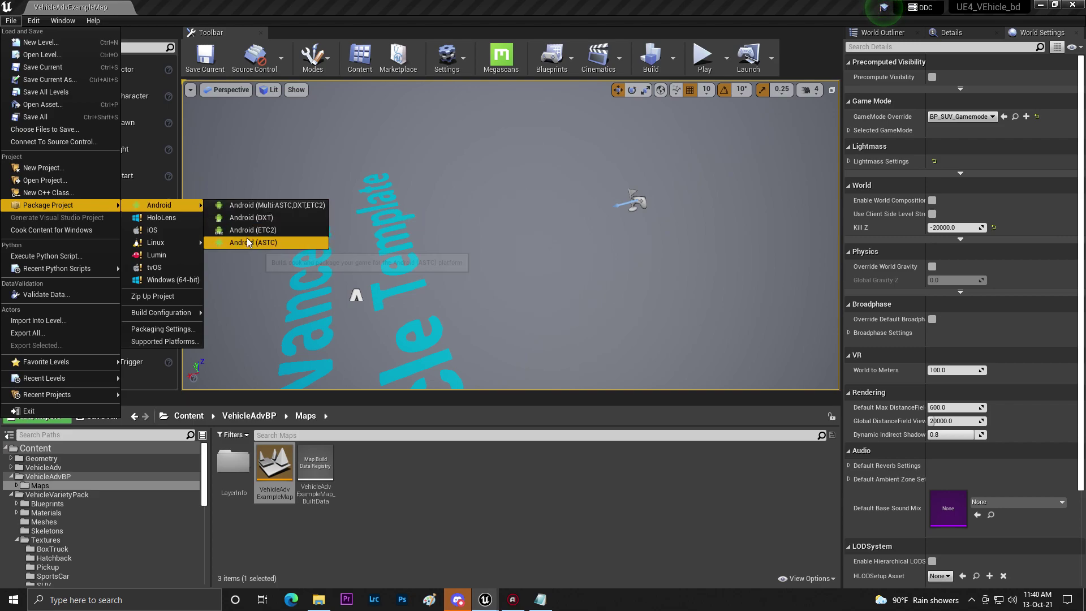
{"action": "left_click", "coordinate": [281, 230]}
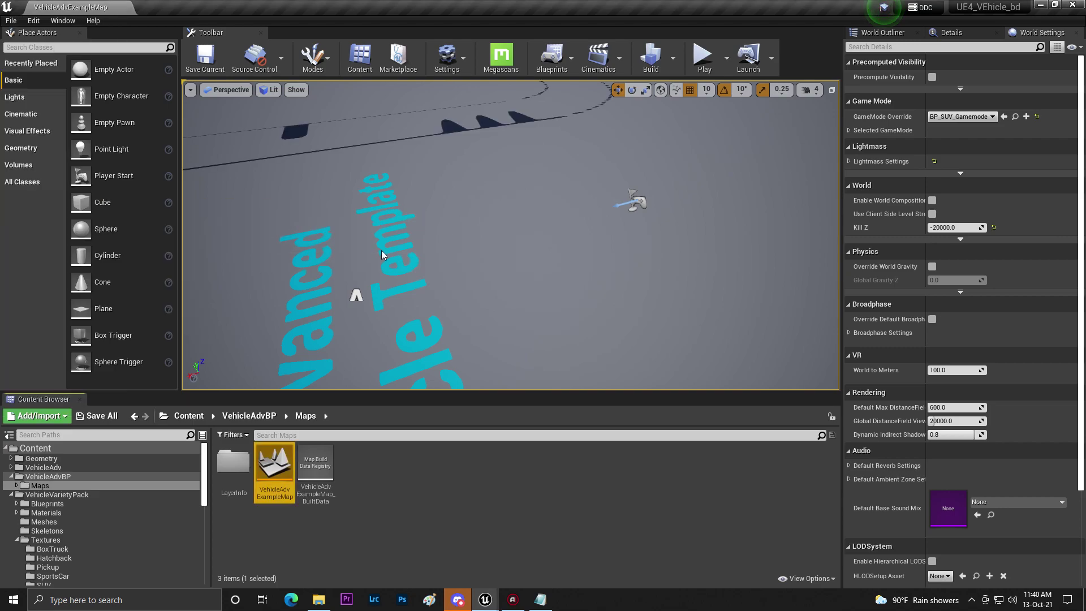
{"action": "left_click", "coordinate": [66, 152]}
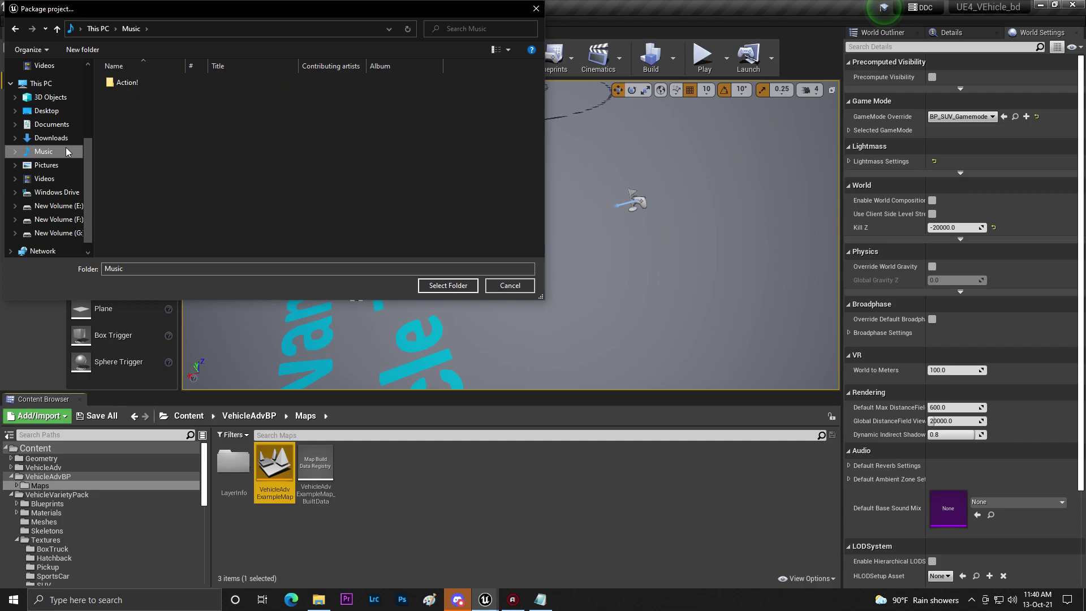
{"action": "left_click", "coordinate": [431, 285]}
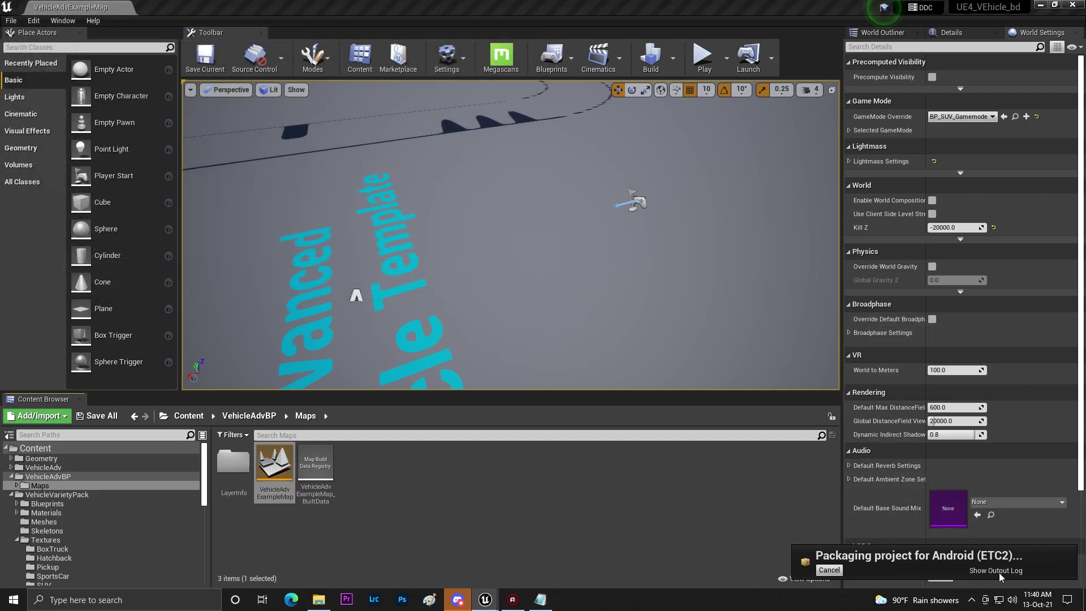
{"action": "left_click", "coordinate": [995, 569]}
{"action": "double_click", "coordinate": [541, 126]}
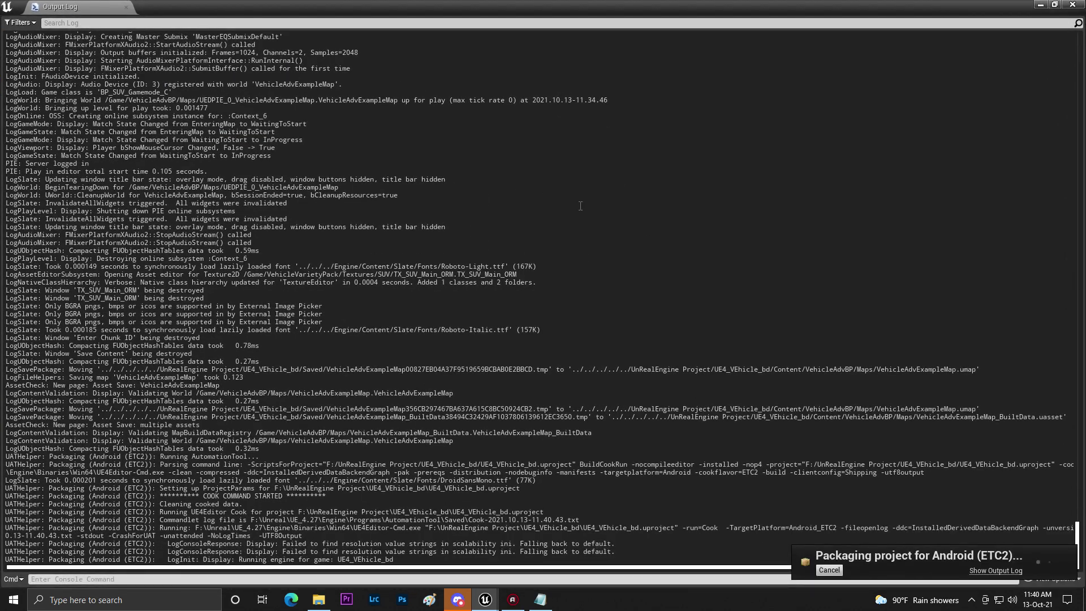